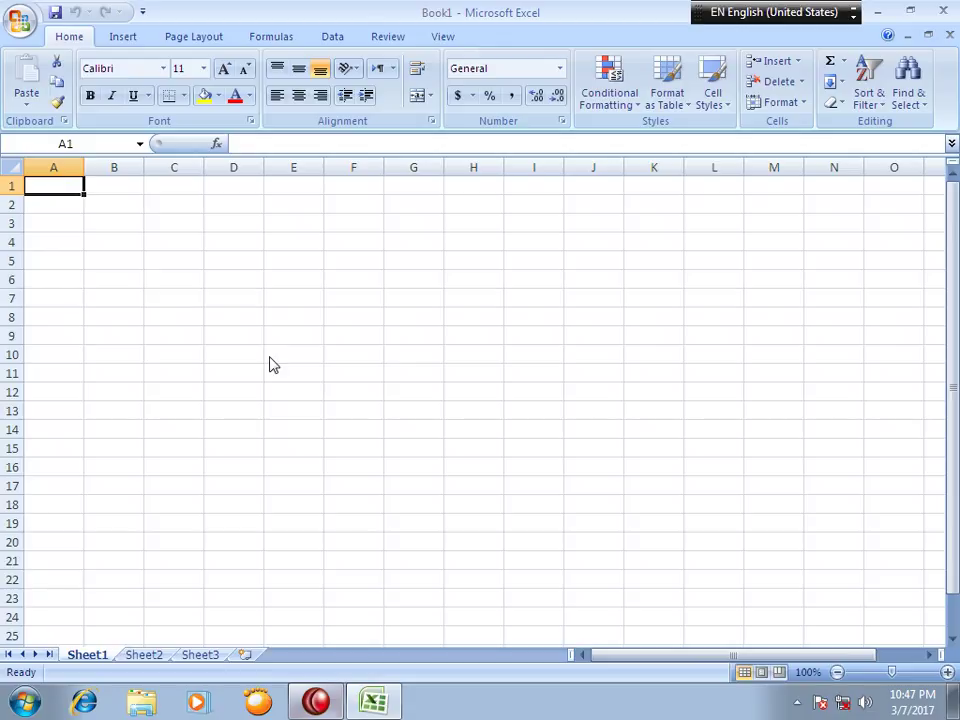
Minimize Camtasia Recorder to the system tray and dismiss its Minimizing tip
left_click(318, 703)
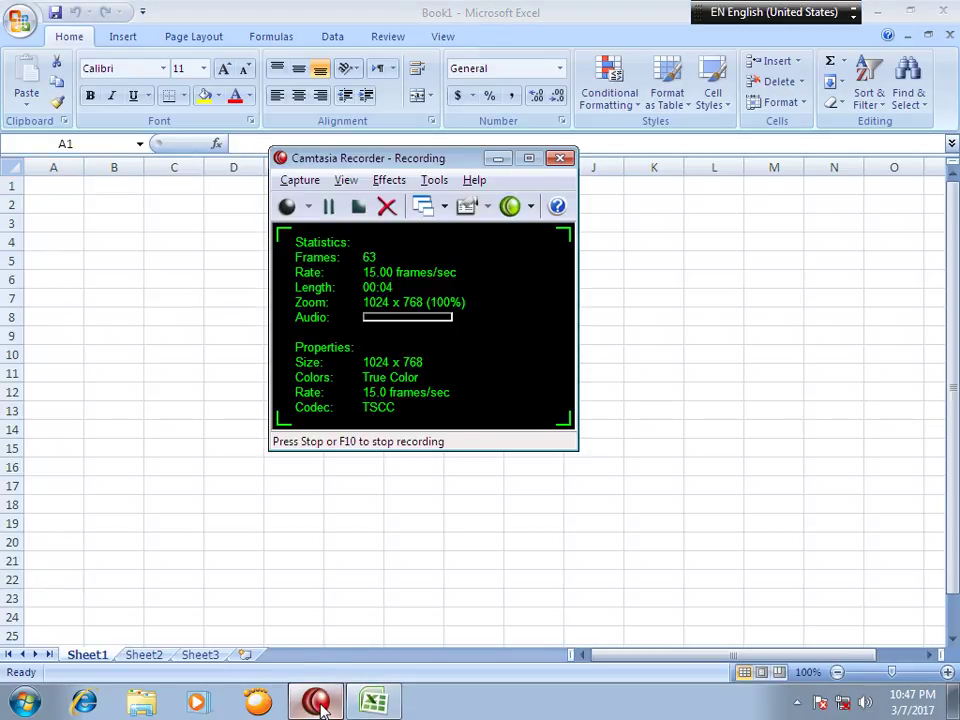
left_click(497, 158)
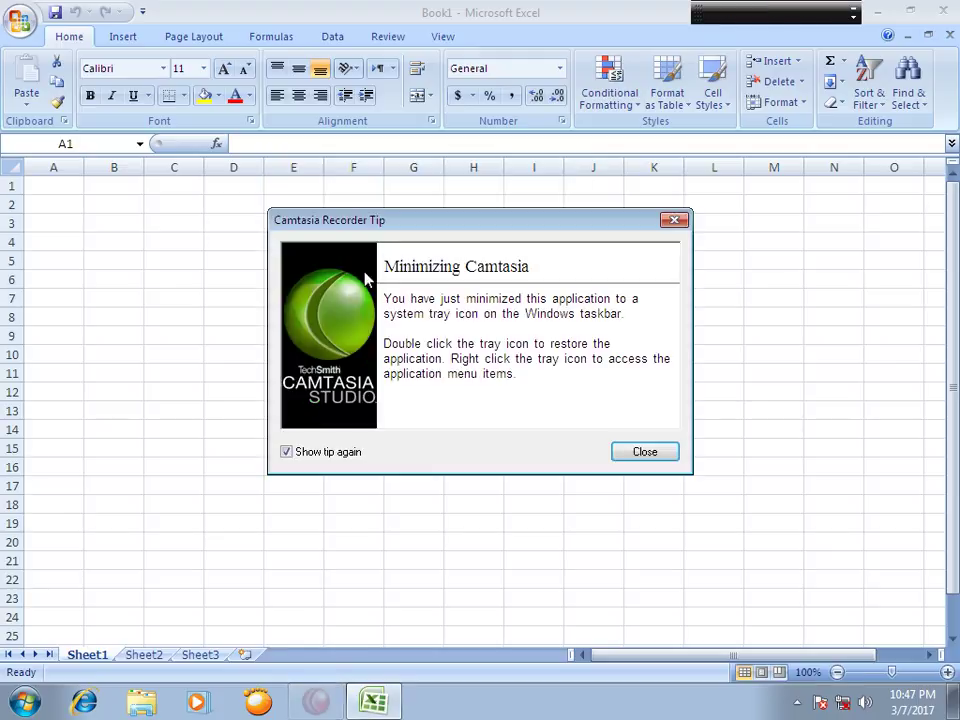
left_click(642, 452)
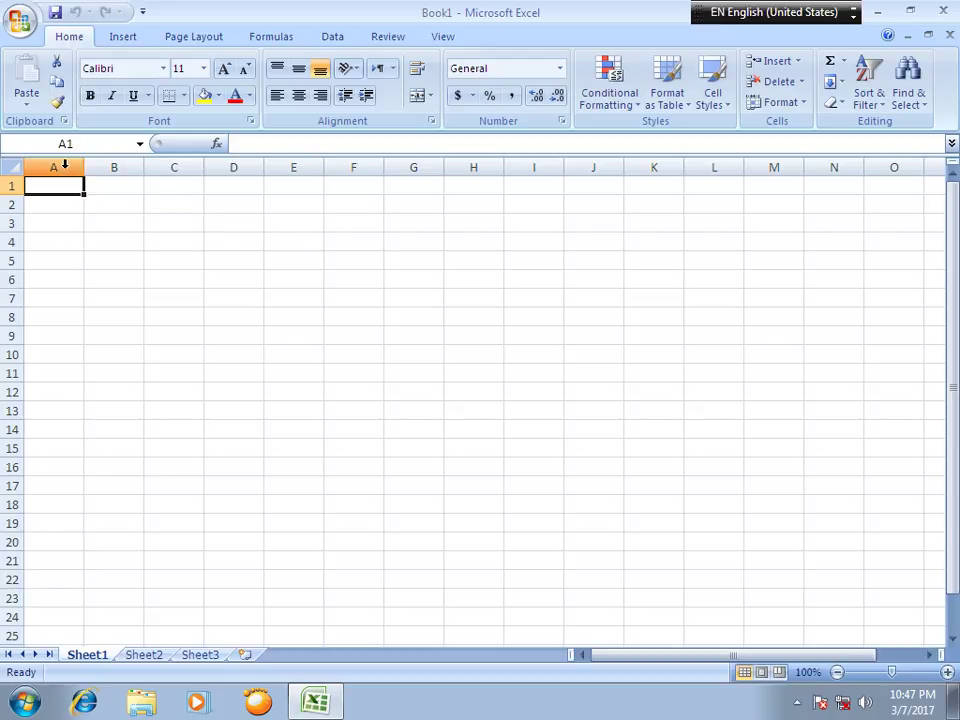
left_click(163, 166)
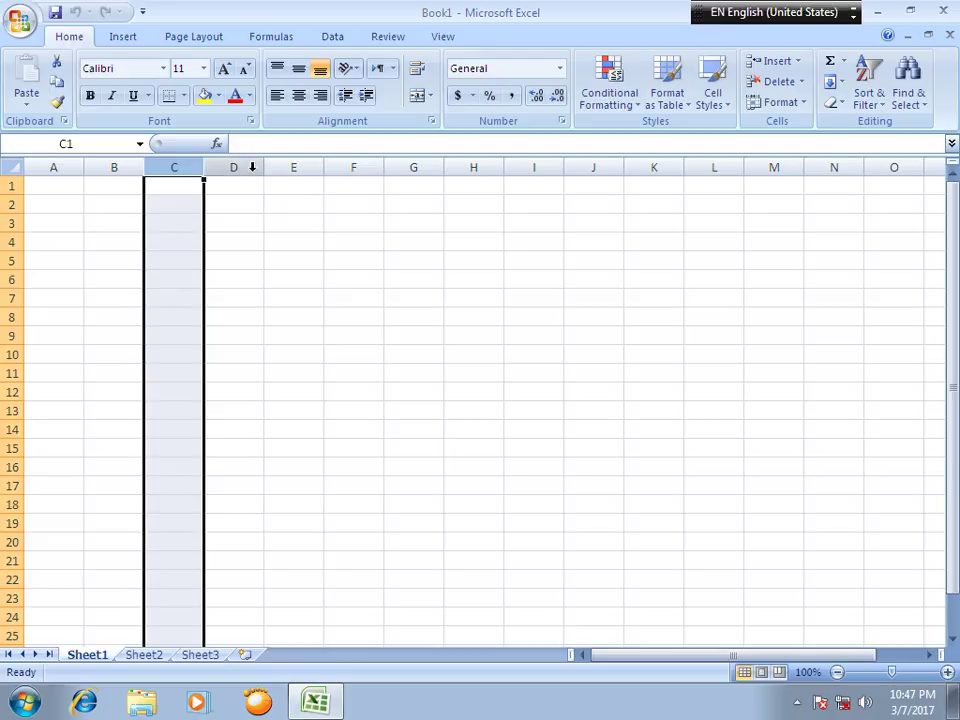
left_click(252, 167)
left_click(293, 167)
left_click(353, 167)
left_click(413, 167)
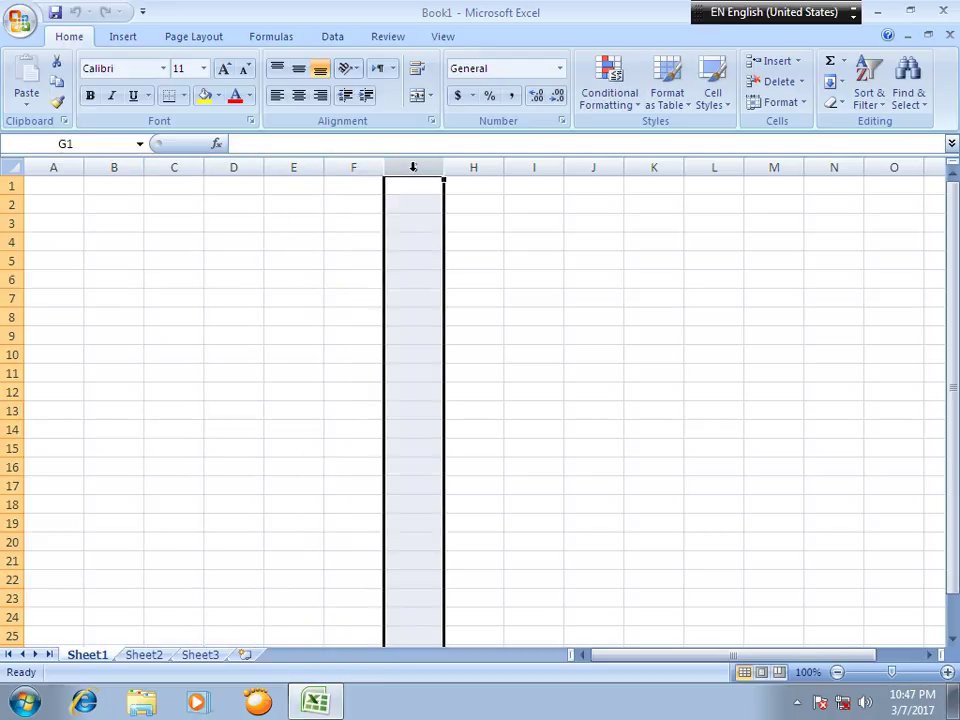
left_click(9, 241)
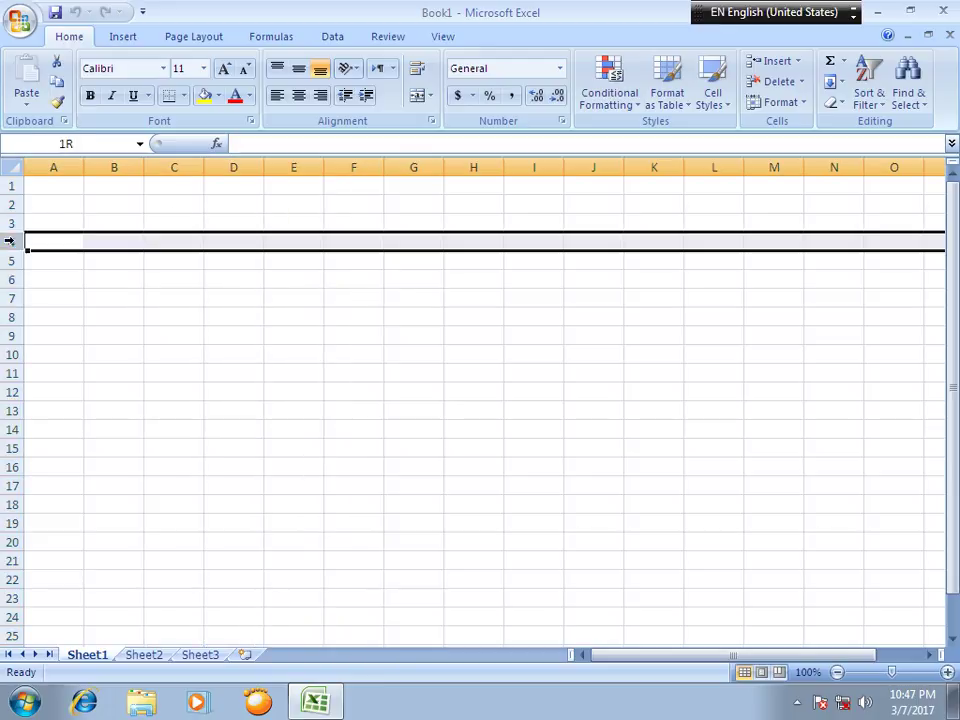
left_click(12, 223)
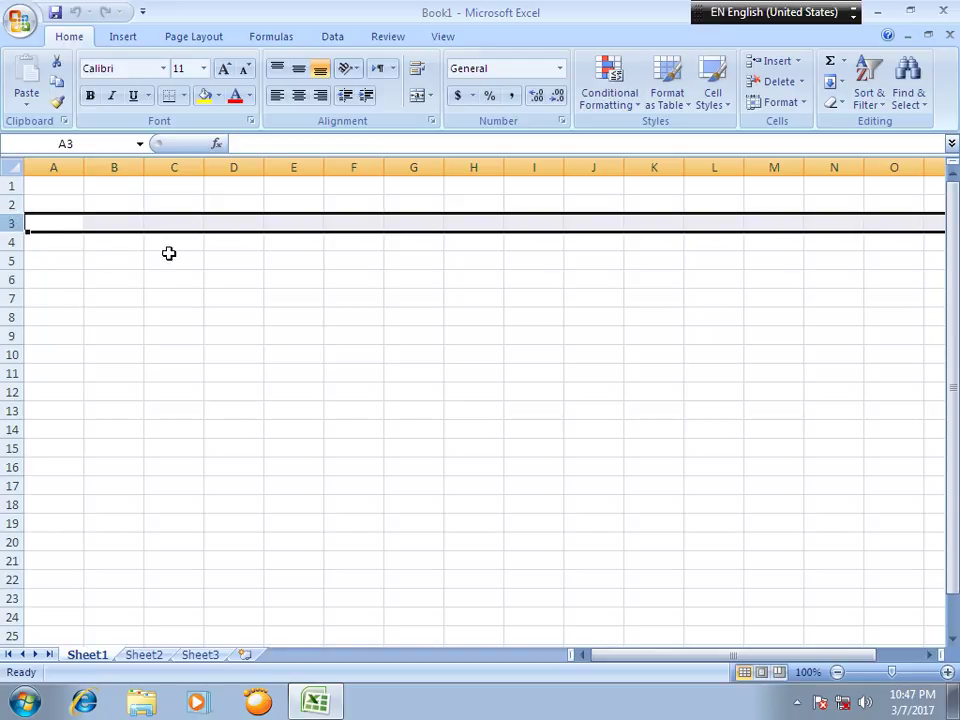
double_click(279, 260)
left_click(327, 294)
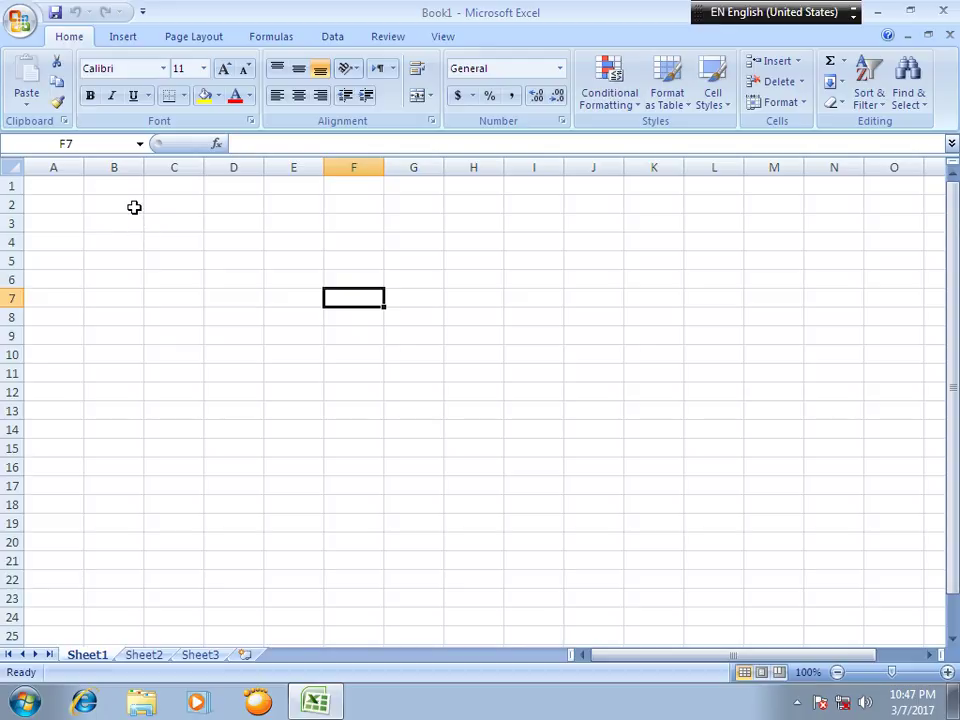
Enter headers S/No., Name, F/Name and Salary in B2:E2
left_click(134, 208)
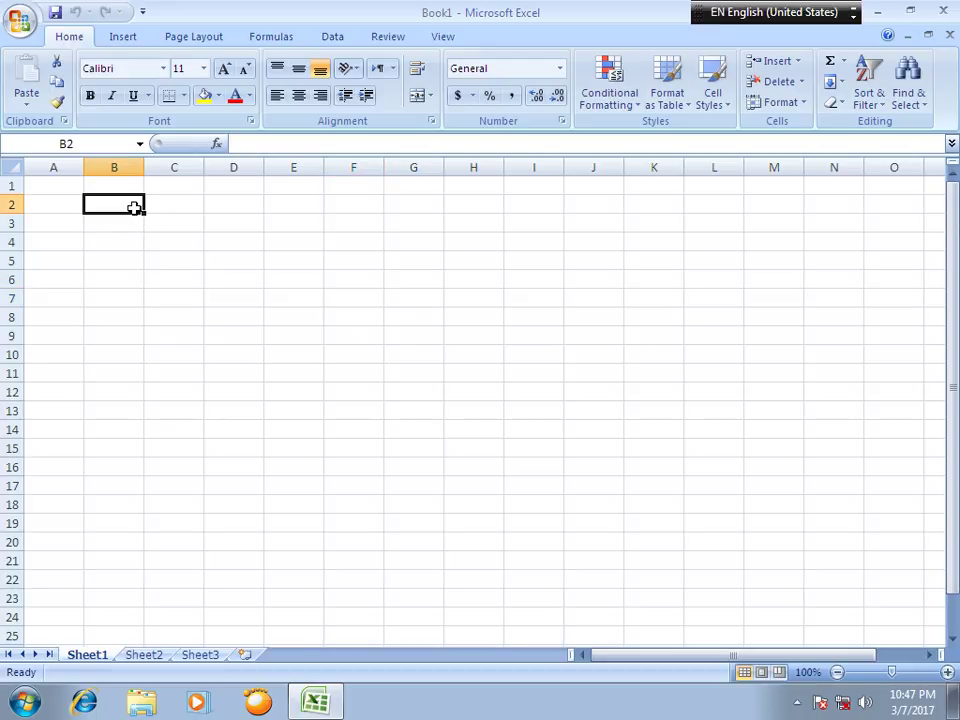
type("S/No.")
key("Tab")
type("Name")
key("Tab")
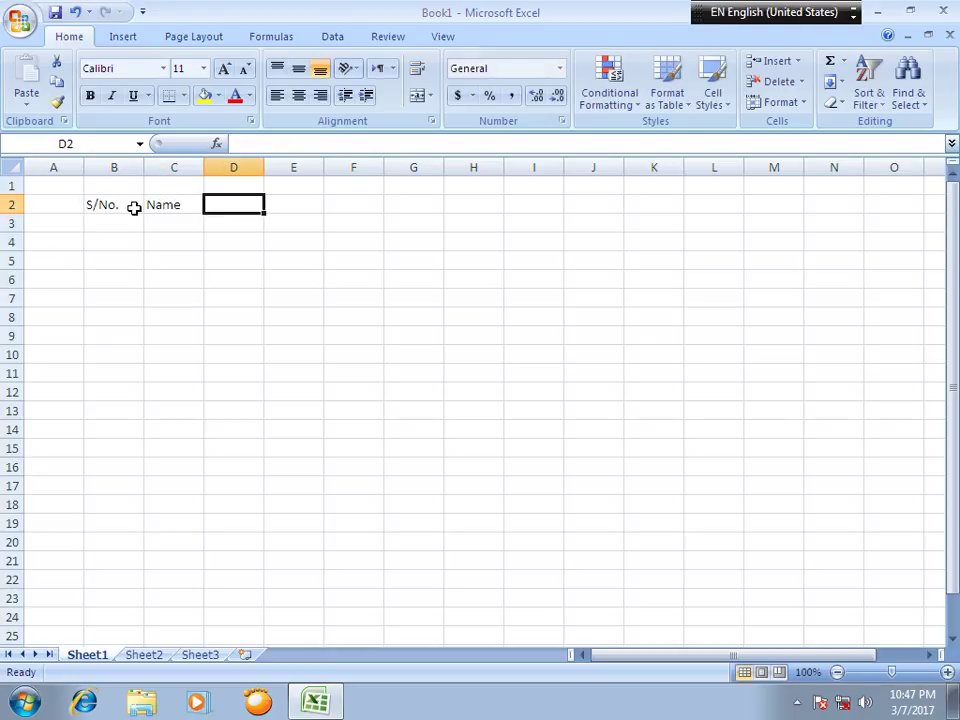
type("F/")
type("Name")
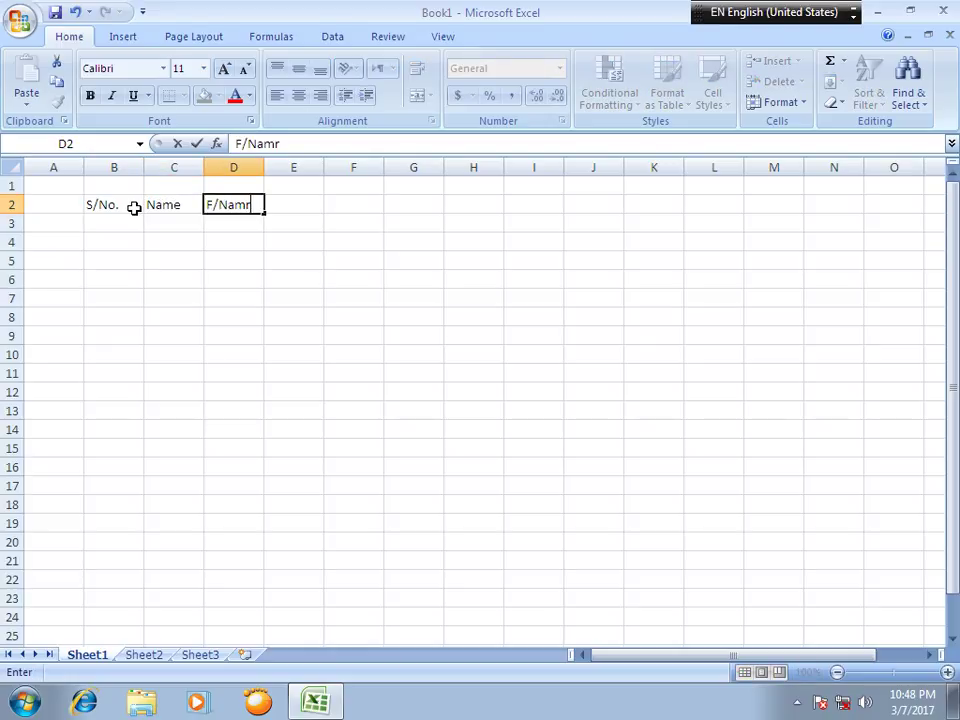
key("Tab")
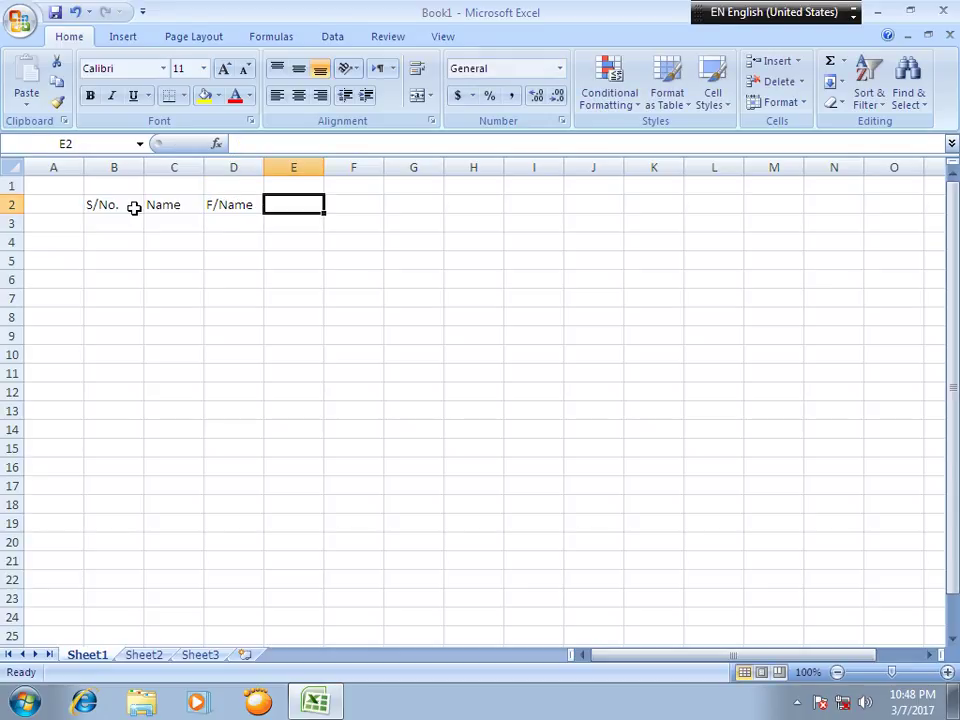
type("Salary")
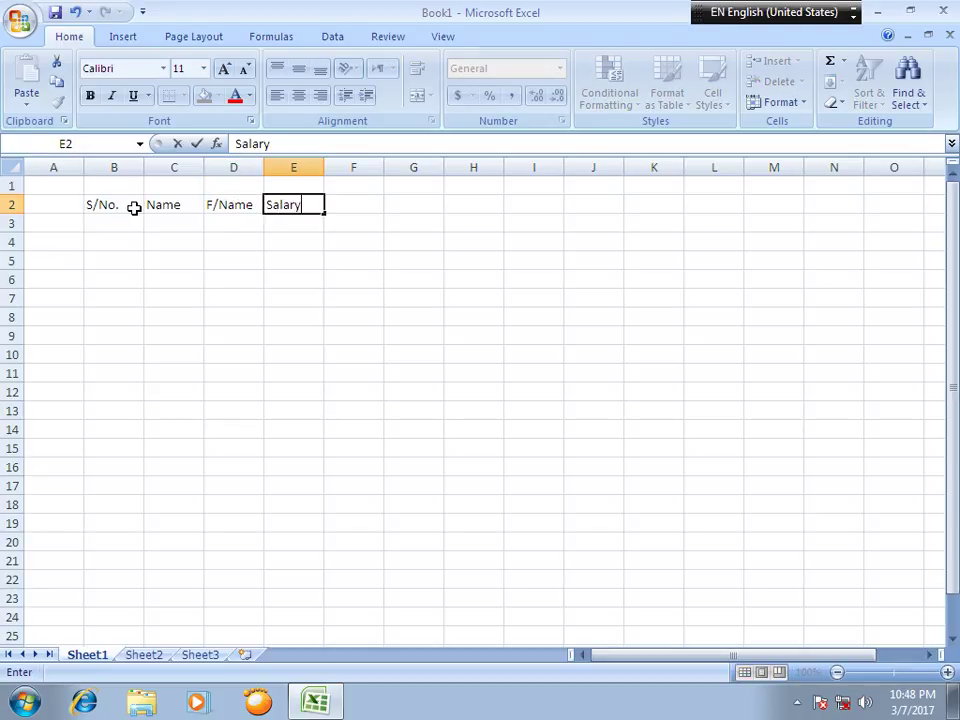
key("Tab")
Add headers Advance, Overtime and Total in F2:H2
type("Adva")
key("BackSpace")
type("nce")
key("Tab")
type("Overt")
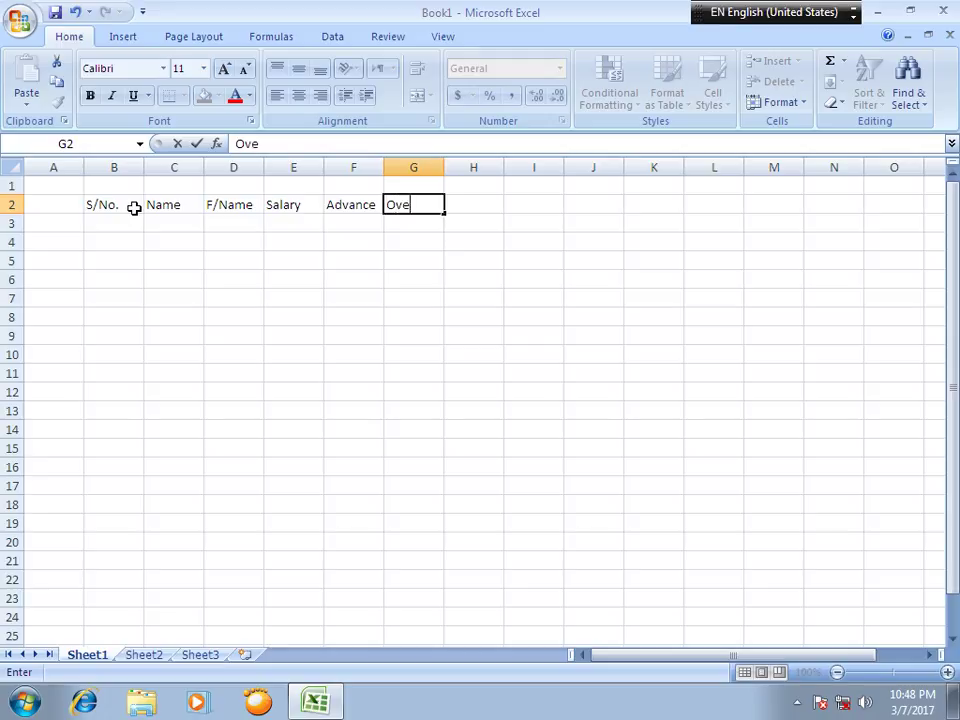
type("ime")
key("Tab")
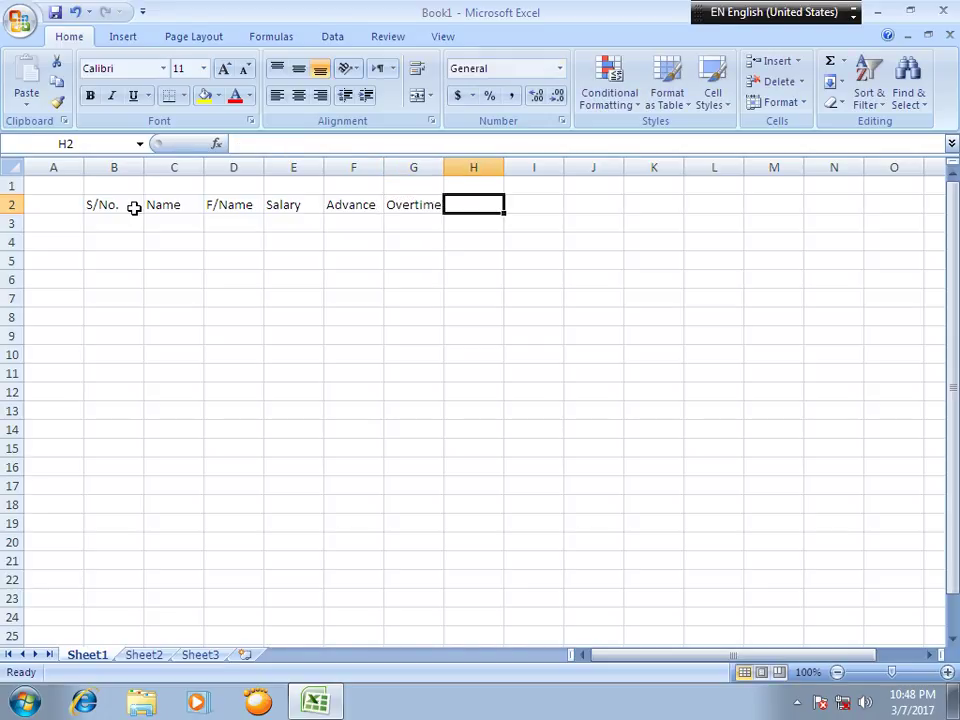
type("Total")
key("Return")
key("Left")
key("Left")
key("Left")
key("Left")
key("Left")
key("Left")
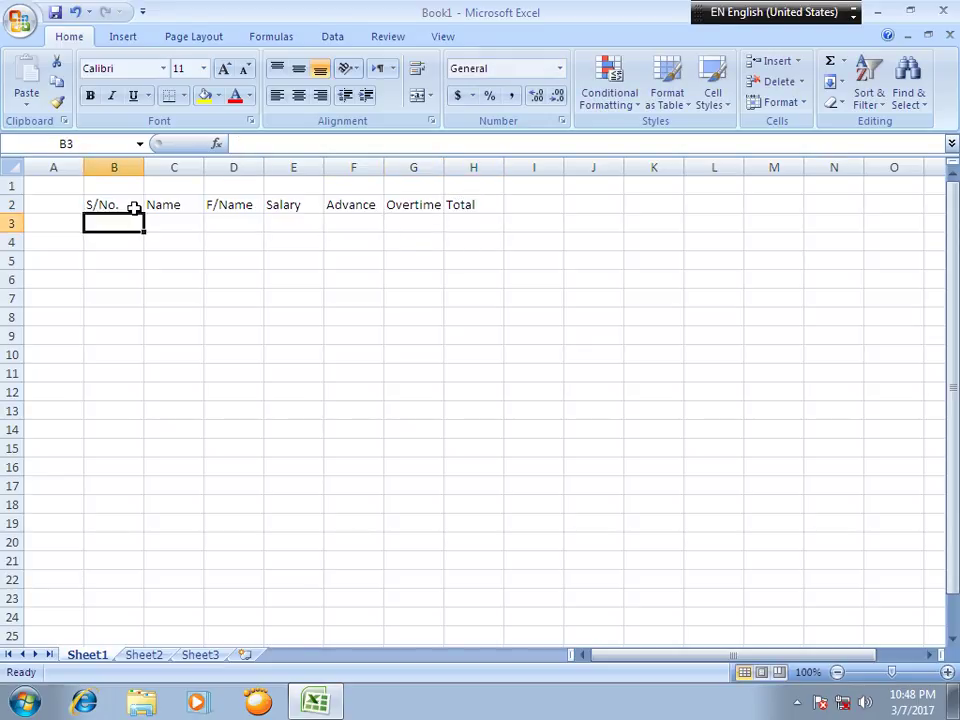
Bold the header row B2:H2 and enter serial number 1 in B3
left_click_drag(100, 205, 469, 204)
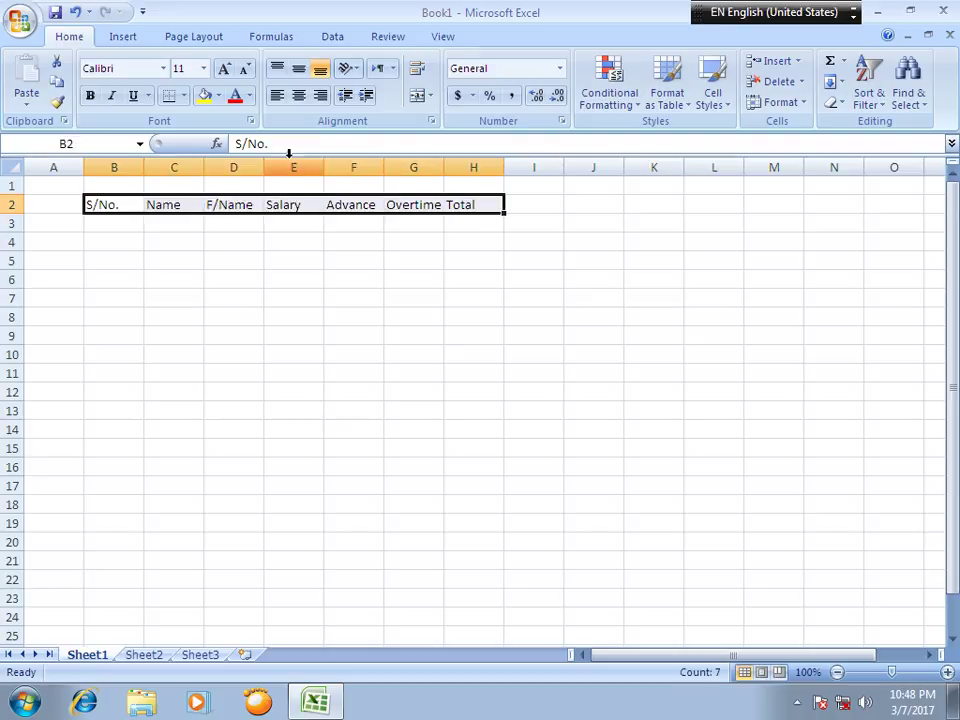
left_click(89, 96)
left_click(129, 224)
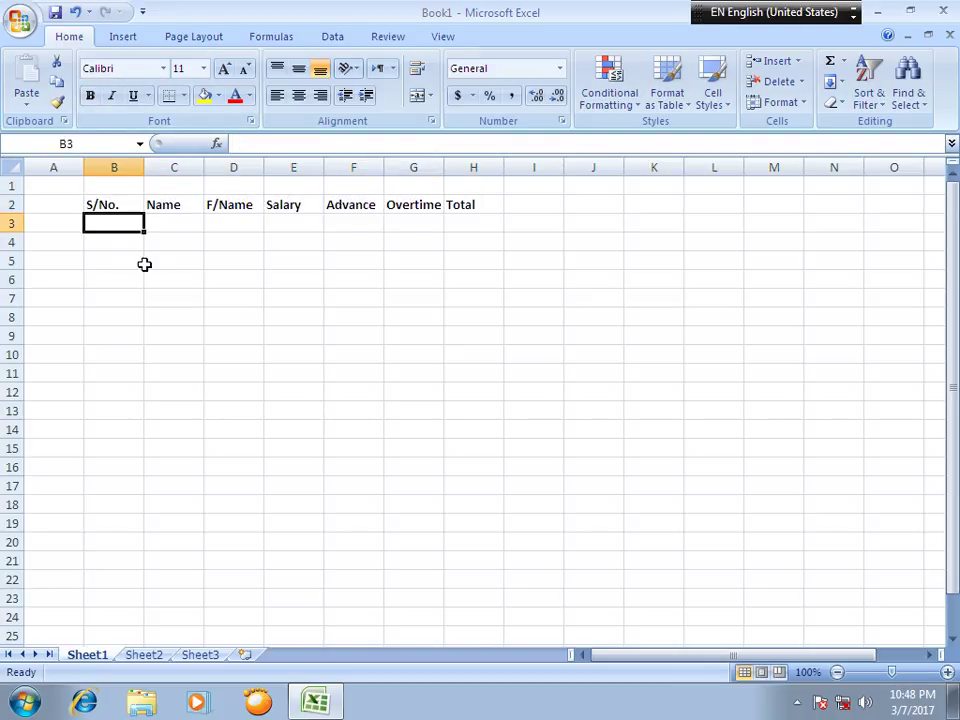
type("12")
key("Return")
key("Up")
type("1")
key("Return")
Enter 2 in B4 and fill serial numbers 1 to 8 down to B10
type("2")
key("Return")
key("Up")
left_click_drag(129, 219, 143, 360)
left_click(171, 224)
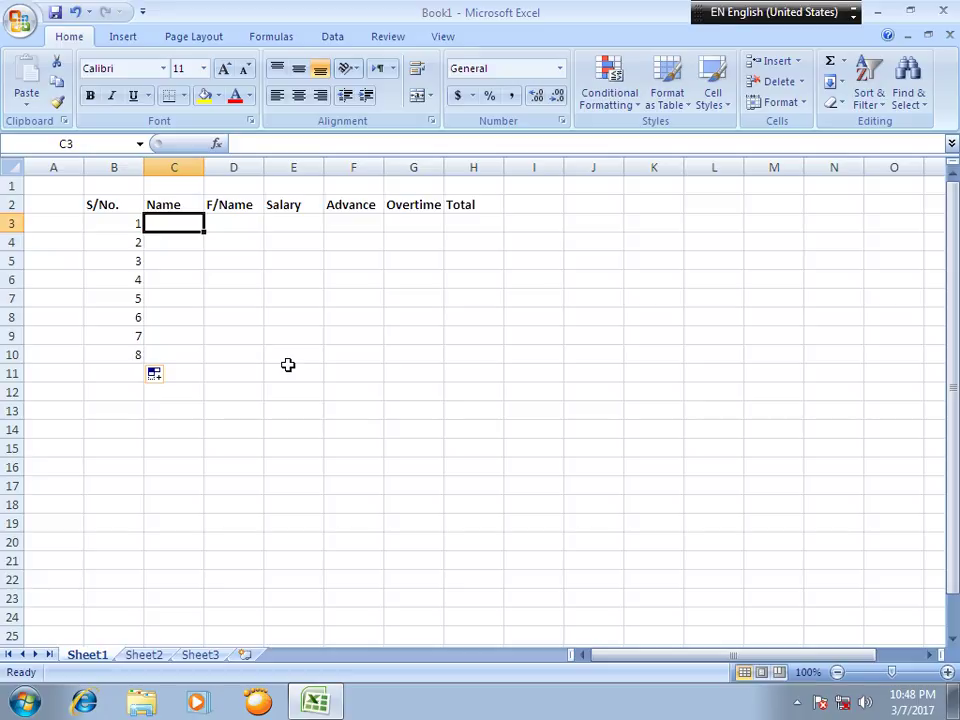
Enter the first four employee names in C3:C6
type("ali")
key("Return")
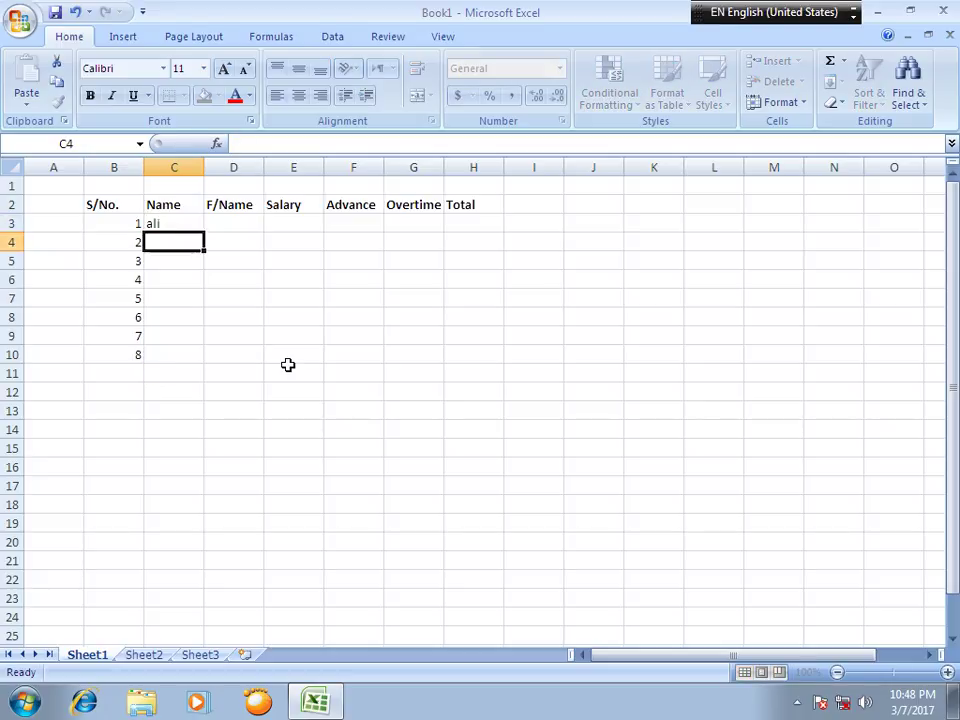
type("jan")
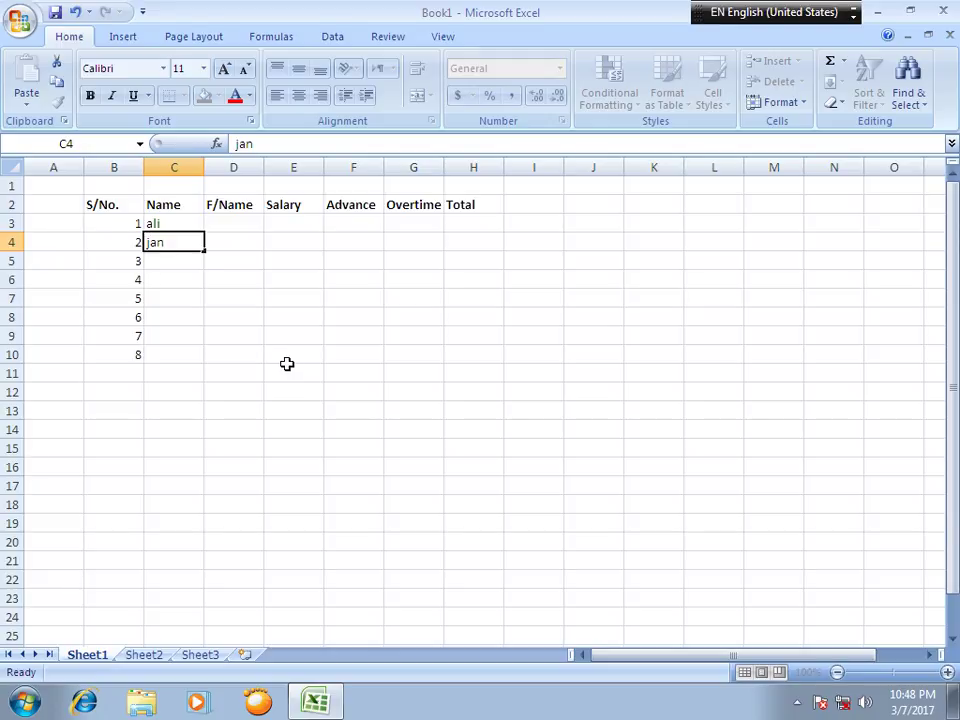
key("Return")
type("asad")
key("Return")
type("majid")
key("Return")
Enter the remaining four employee names in C7:C10
type("khan")
key("Return")
type("sadiq")
key("Return")
type("iftikhar")
key("Return")
type("hassan")
key("Up")
key("Up")
key("Up")
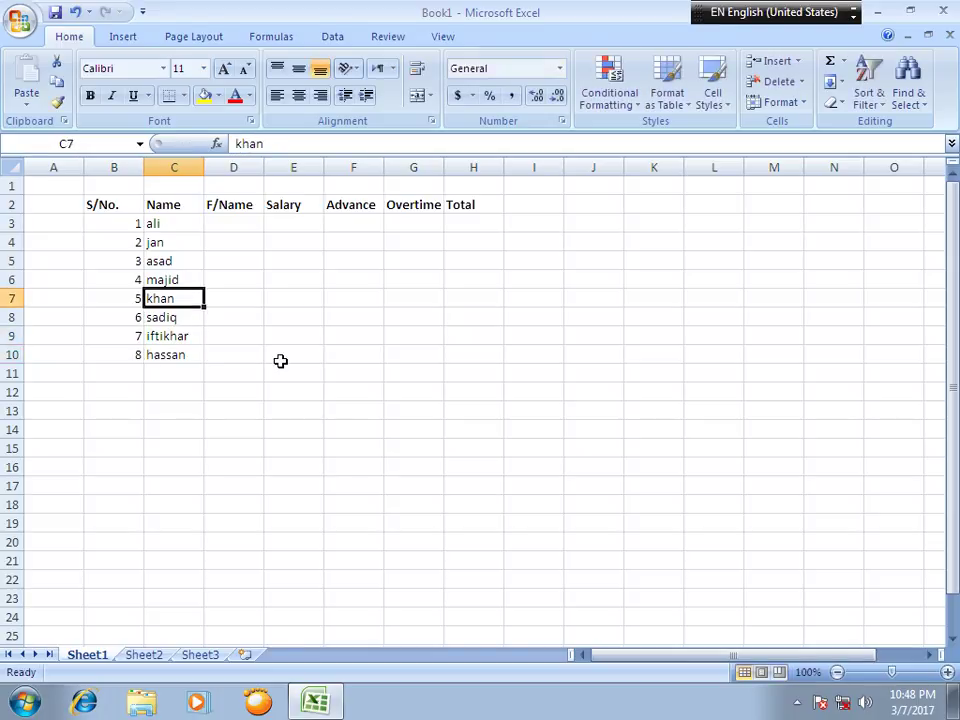
key("Right")
key("Up")
key("Up")
key("Up")
key("Up")
Enter fathers' names for the first four employees in D3:D6
type("khan")
key("Return")
type("al")
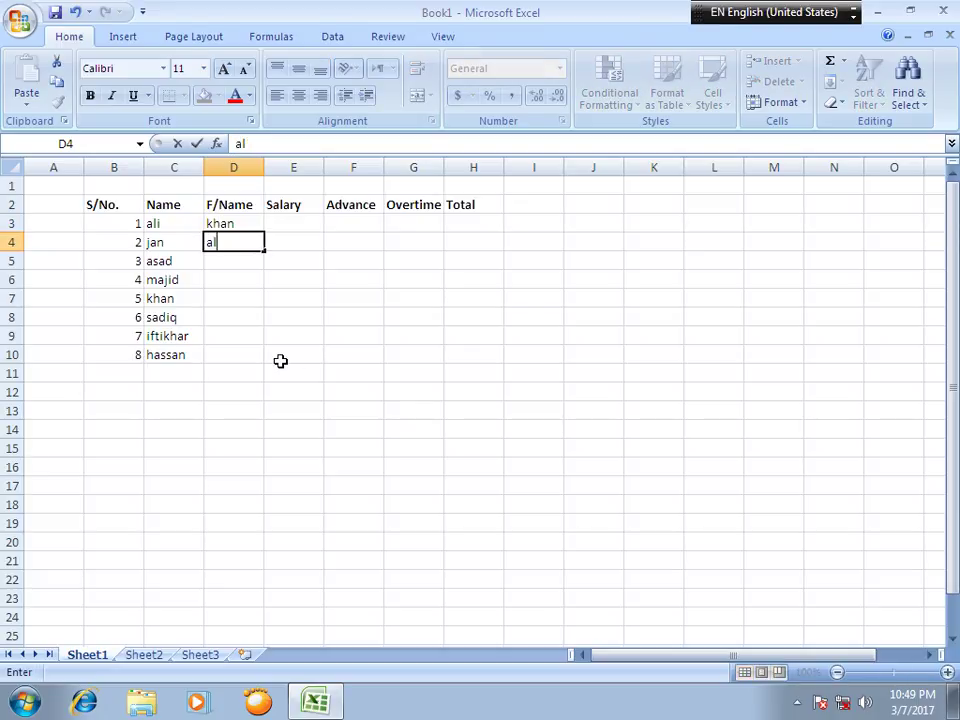
key("Return")
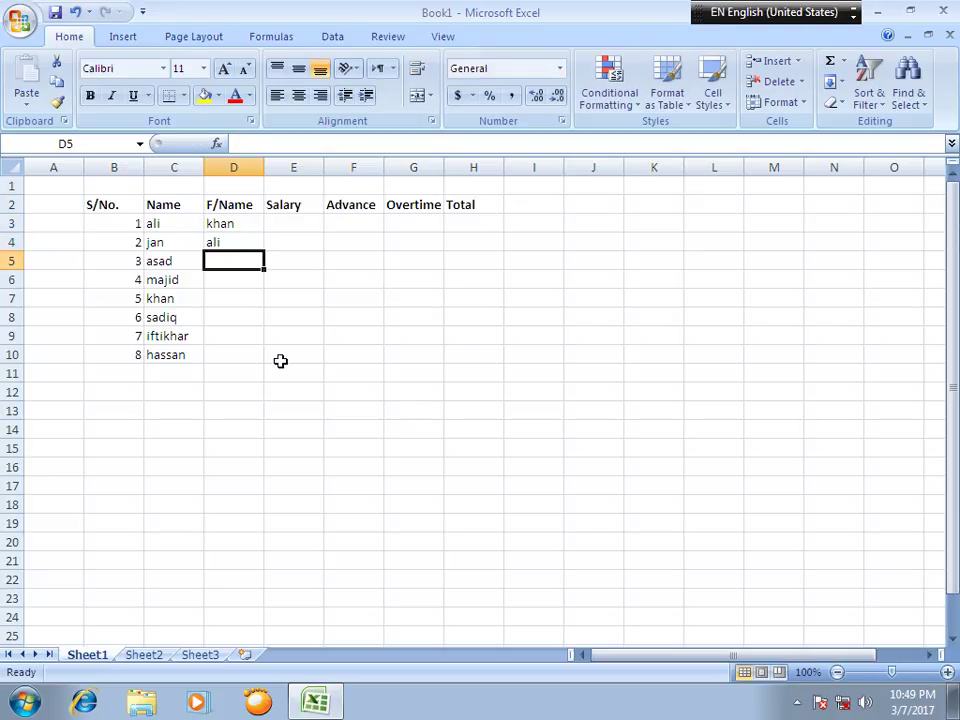
type("ghani")
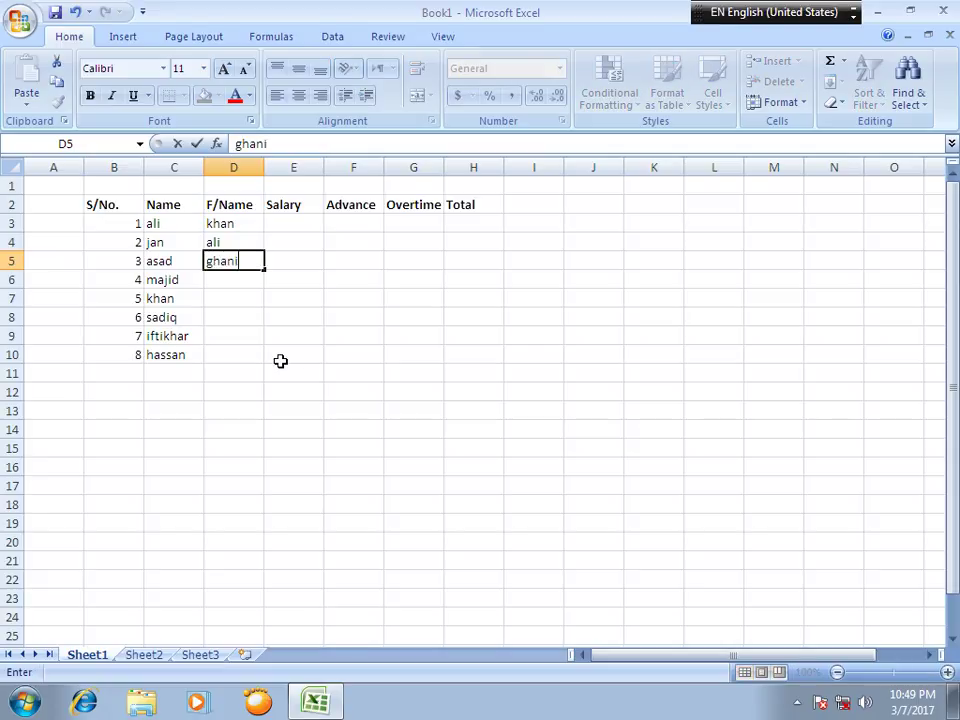
key("Return")
type("uam")
key("BackSpace")
key("BackSpace")
type("mar")
key("Return")
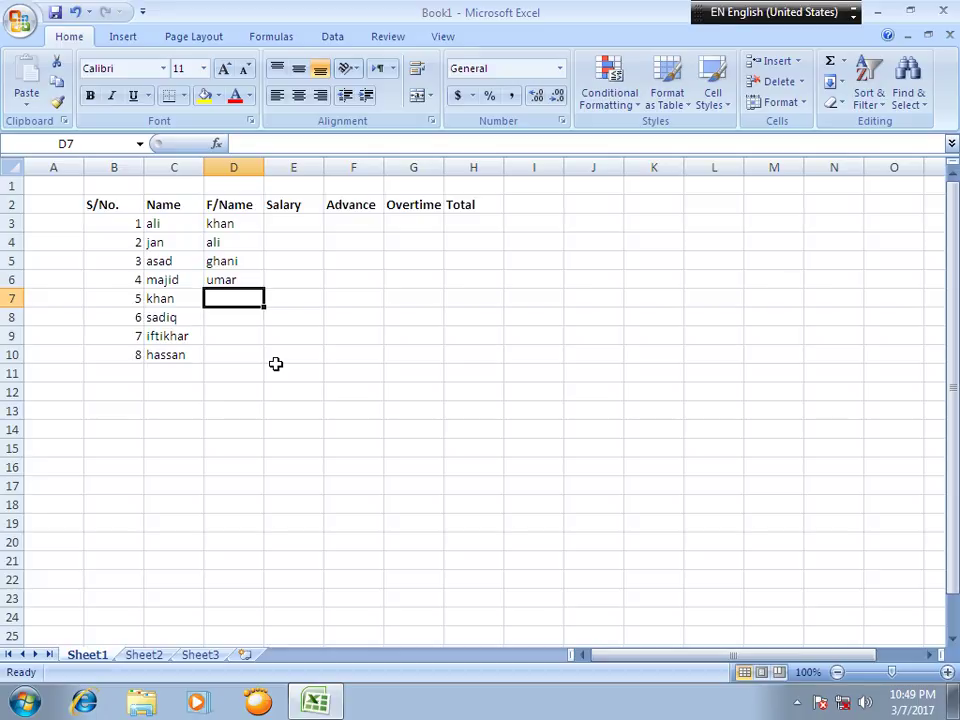
Enter fathers' names in D7:D10, correcting the misspelled entry in D9
type("roomi")
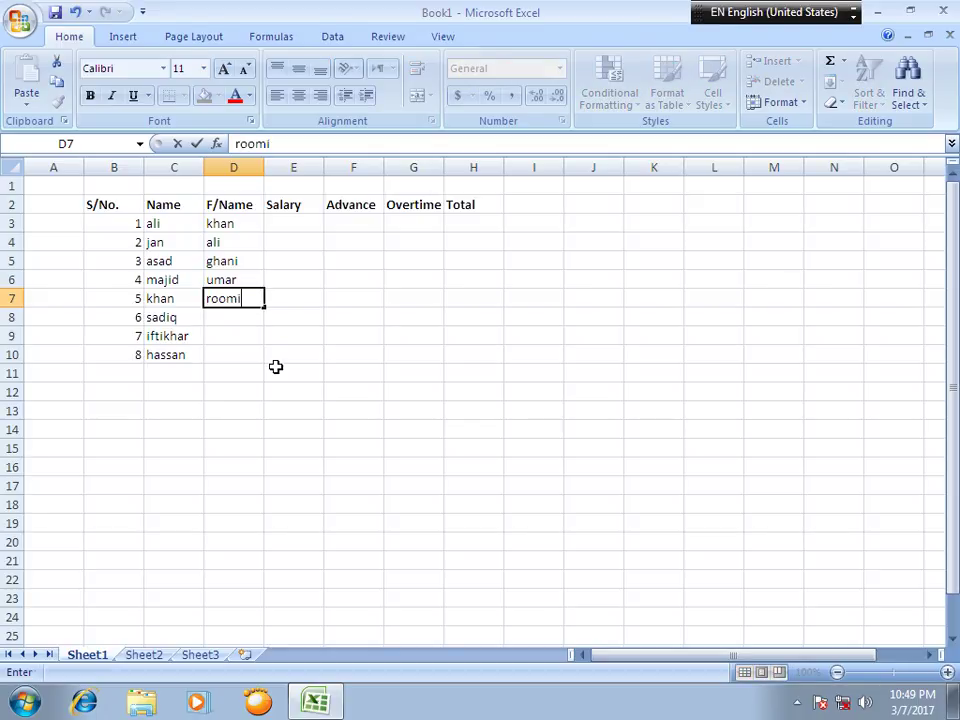
key("Return")
type("tahir")
key("Return")
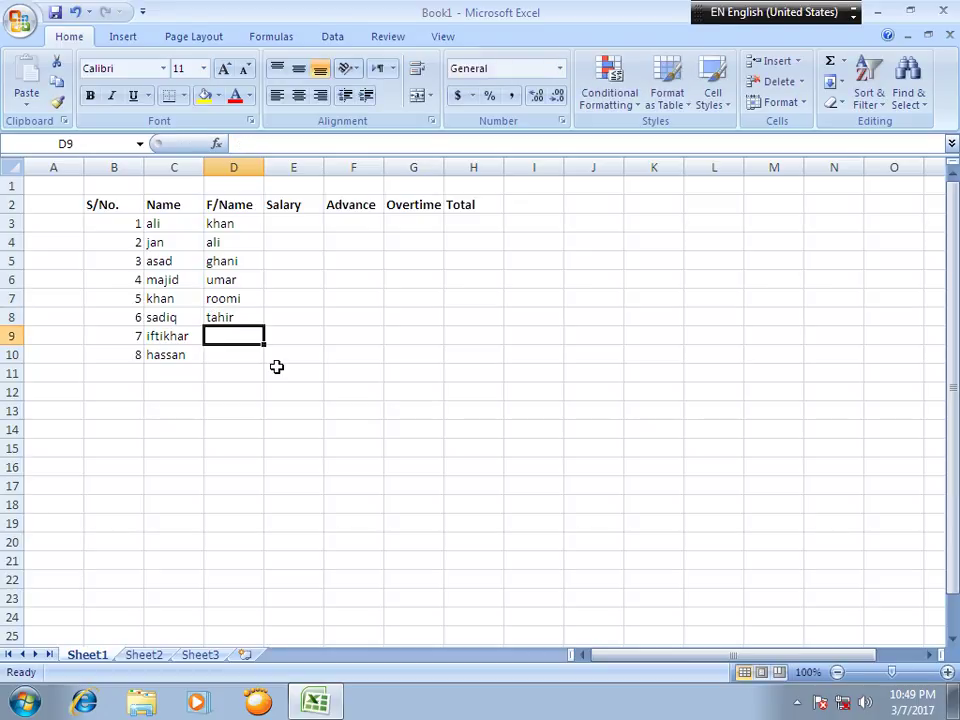
type("yass")
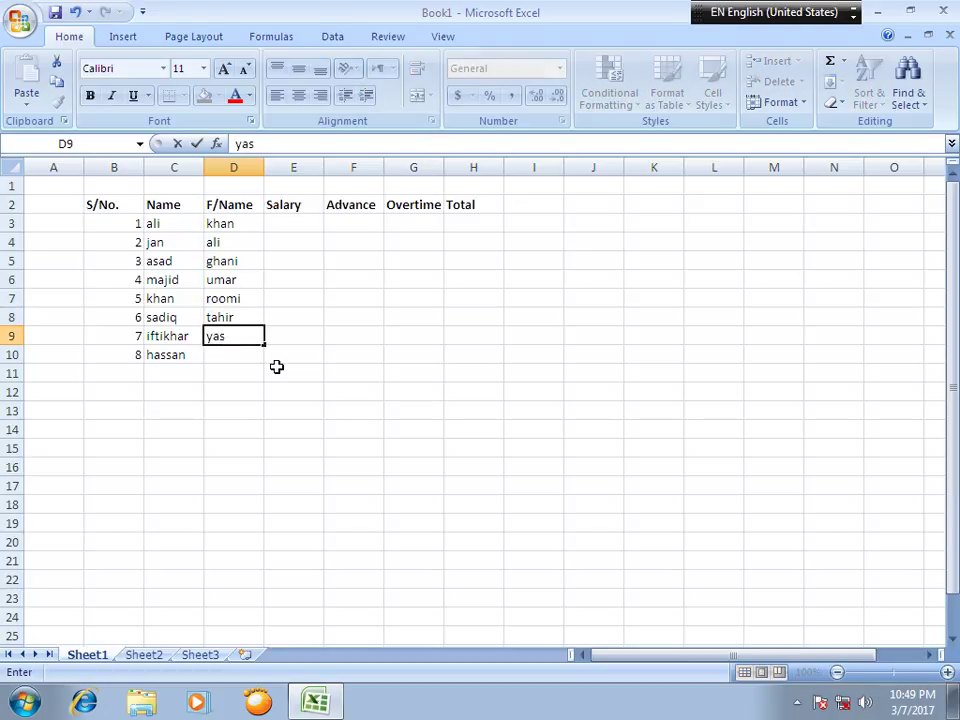
type("i")
key("Return")
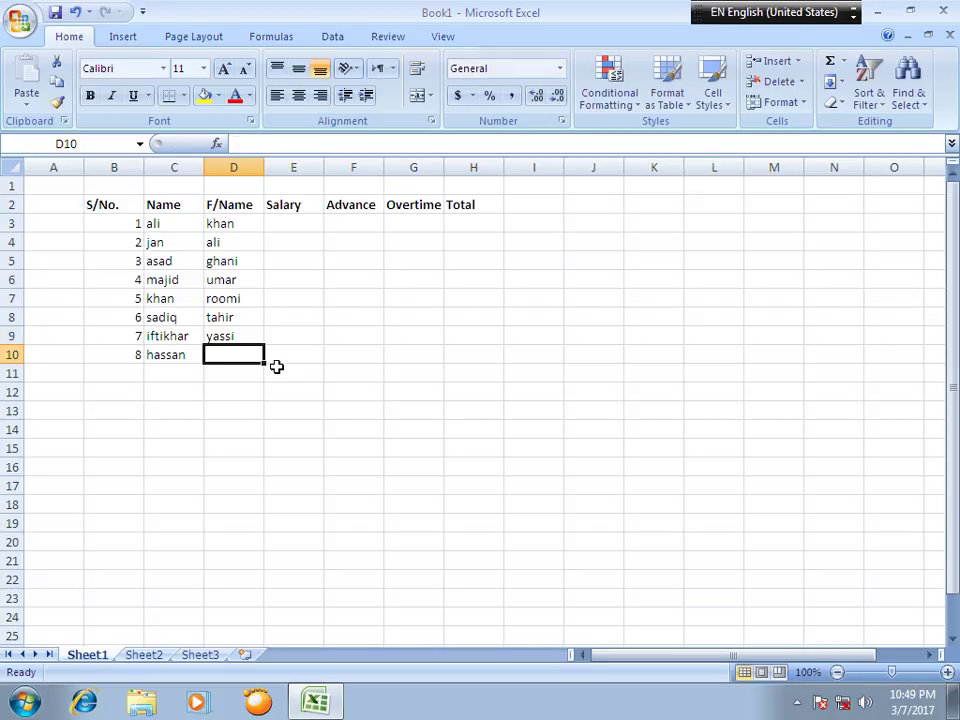
key("Up")
type("yasir")
key("Return")
type("waqar")
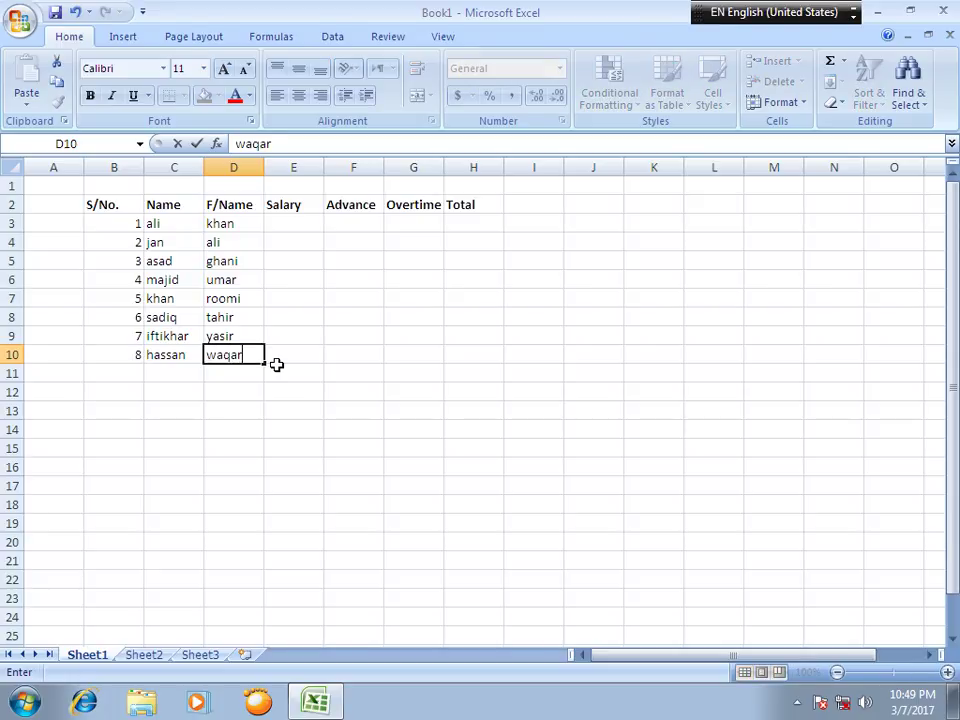
key("Right")
key("Up")
key("Up")
key("Up")
key("Up")
key("Up")
key("Up")
key("Up")
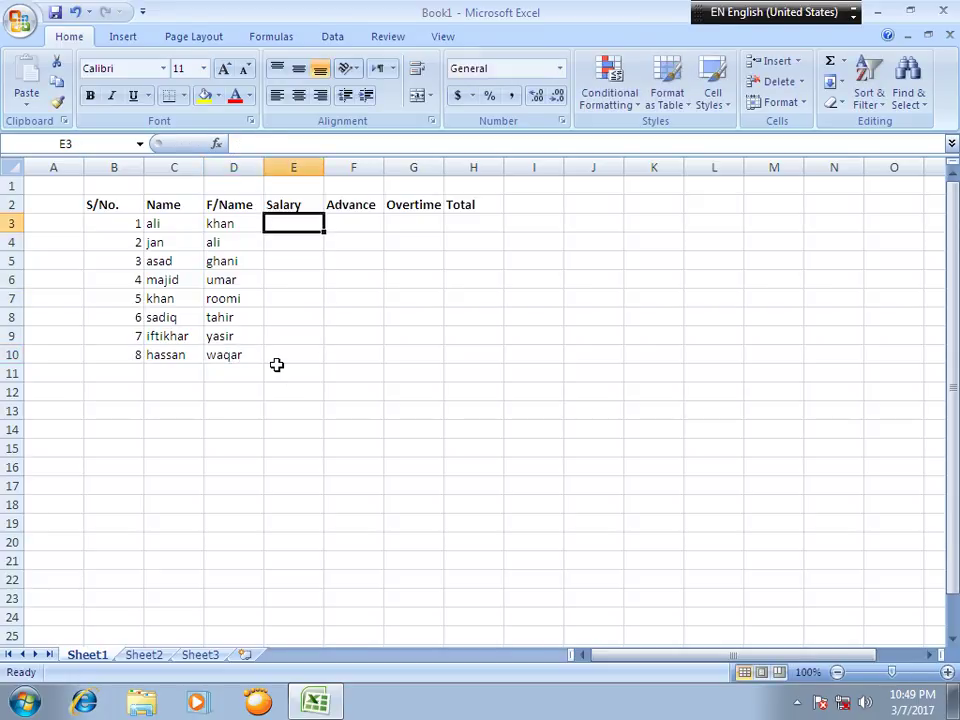
key("Left")
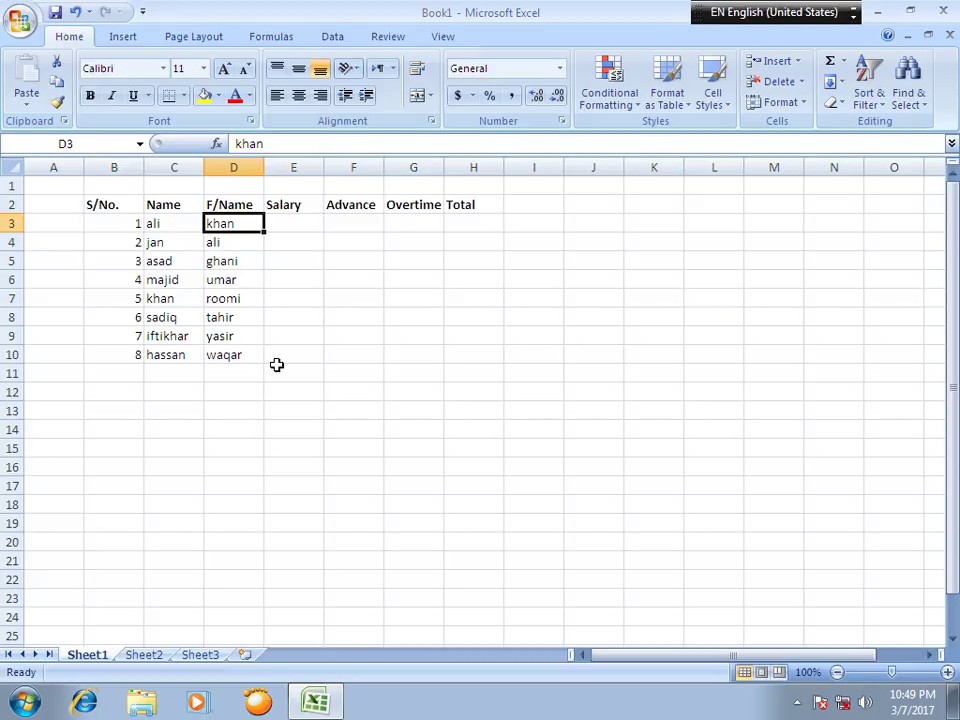
key("Right")
Enter salaries 4500, 5000, 6000 and 7000 in E3:E6, fixing the mistyped 600
type("4500")
key("Return")
type("5000")
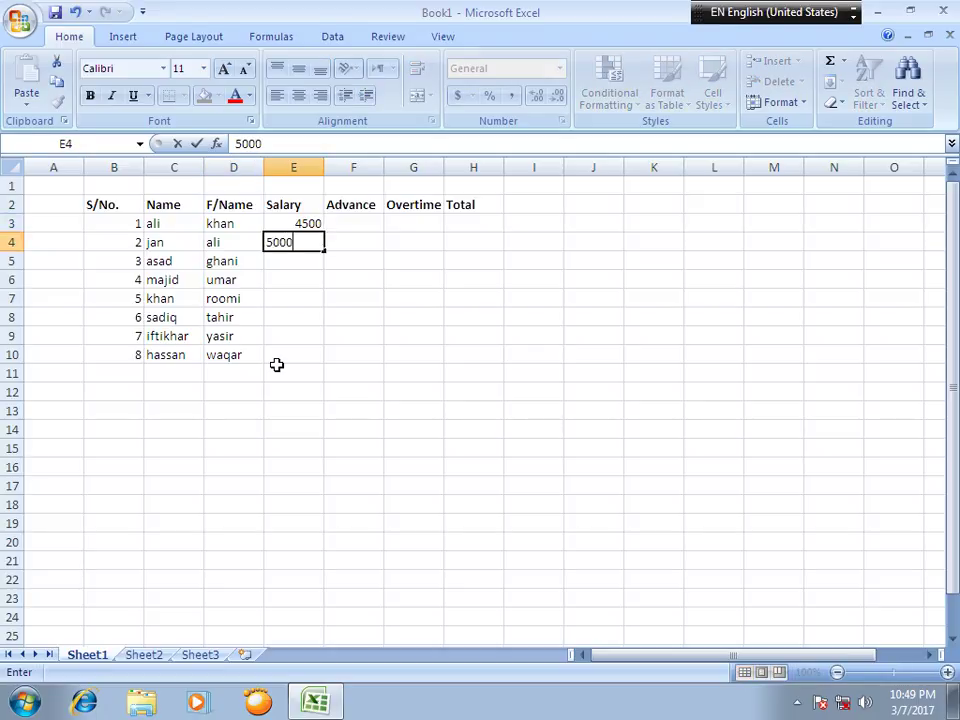
key("Return")
type("600")
key("Tab")
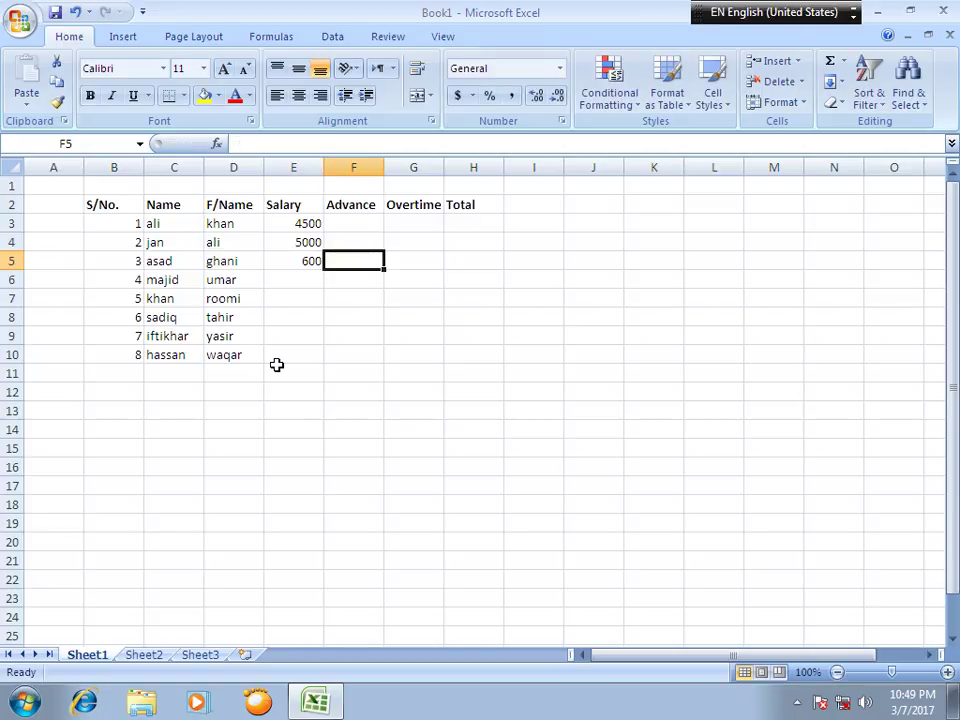
key("Left")
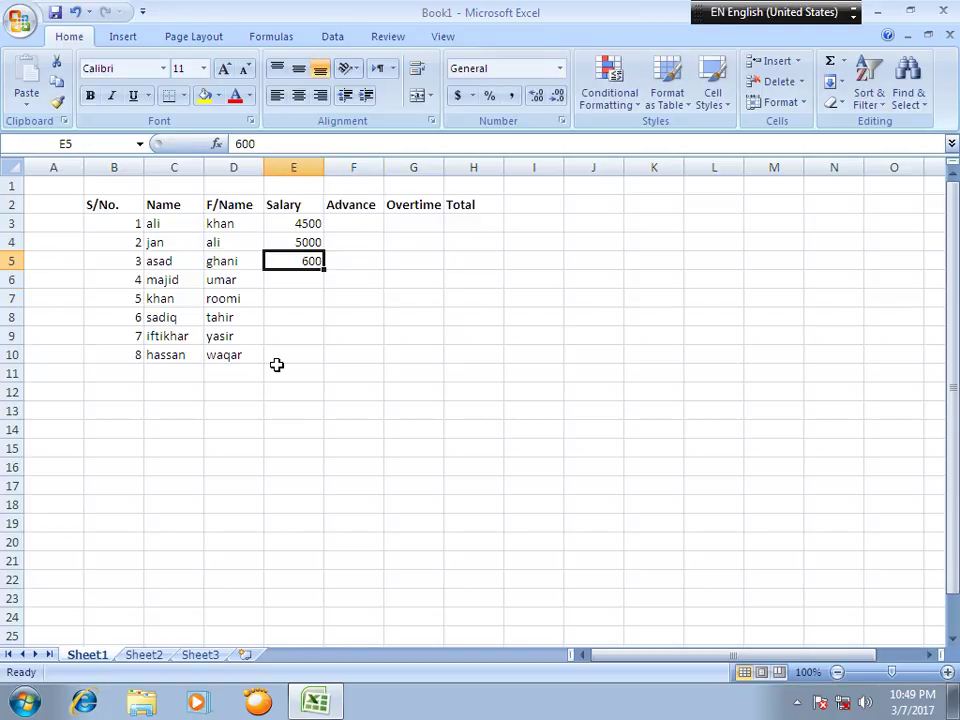
type("6000")
key("Return")
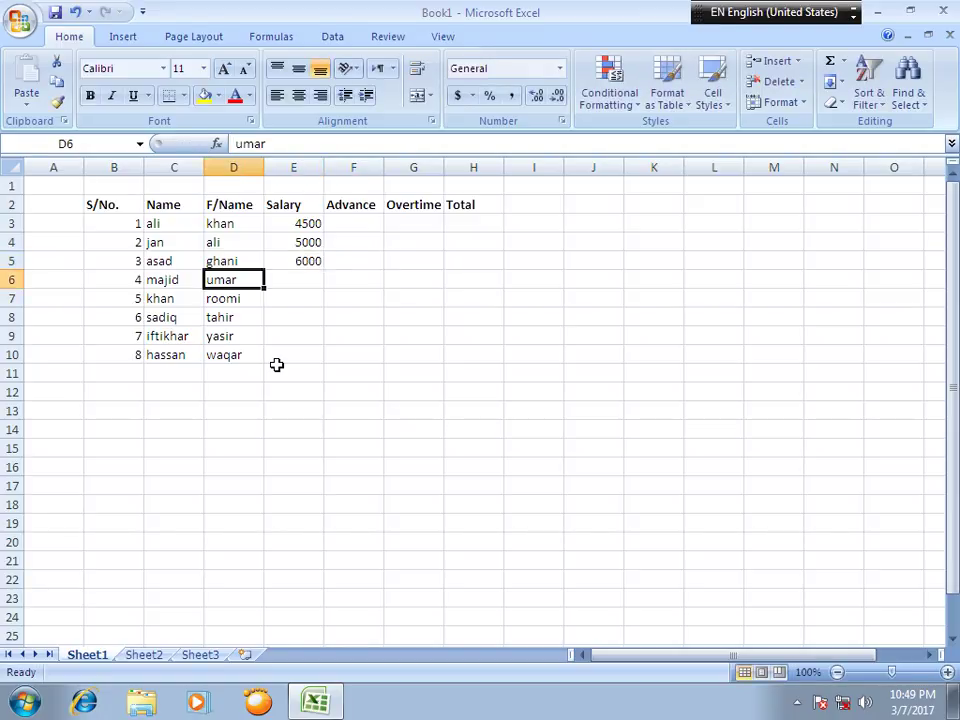
key("Right")
type("700")
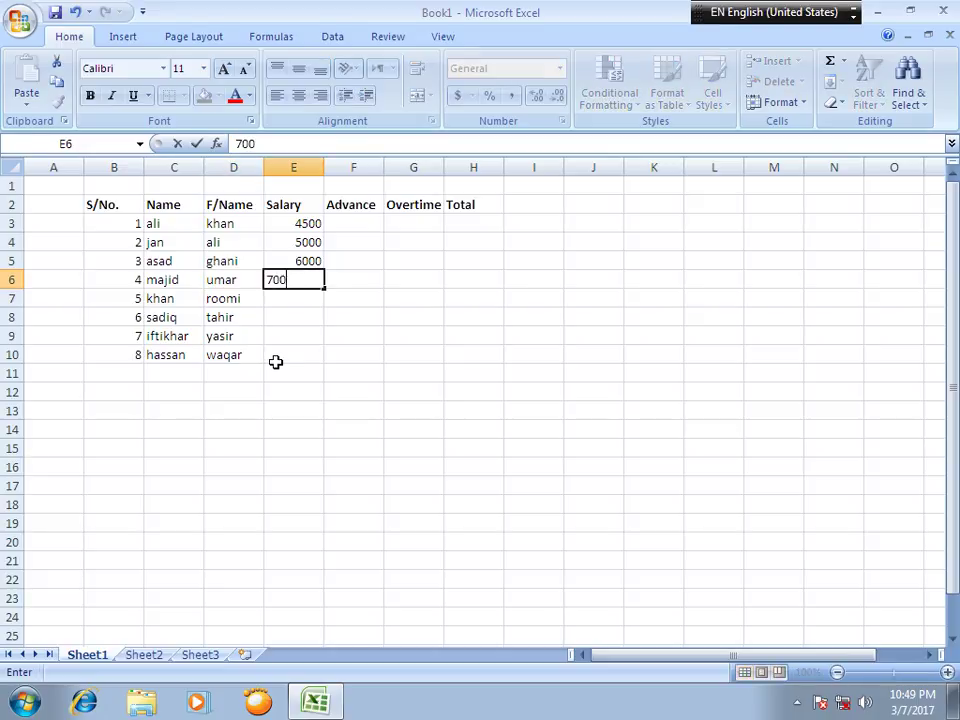
type("0")
key("Return")
Enter salaries 8000, 5600, 6600 and 8000 in E7:E10
type("80000")
key("Return")
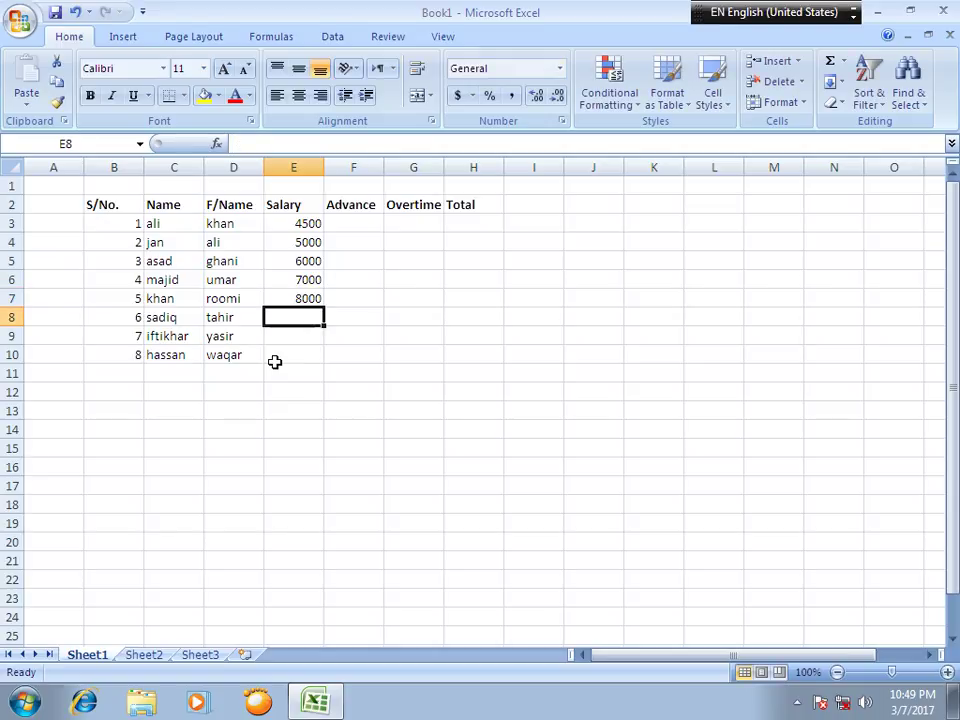
type("5600")
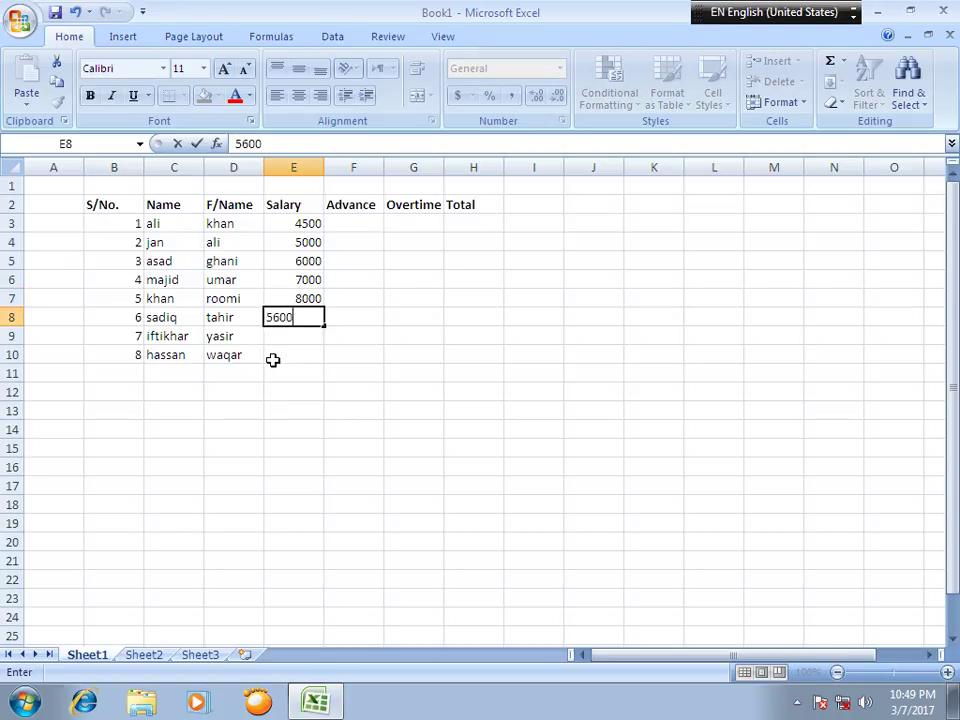
left_click(272, 359)
key("Up")
type("6600")
key("Return")
type("8000")
key("Right")
key("Up")
key("Up")
key("Up")
key("Up")
key("Up")
key("Up")
key("Up")
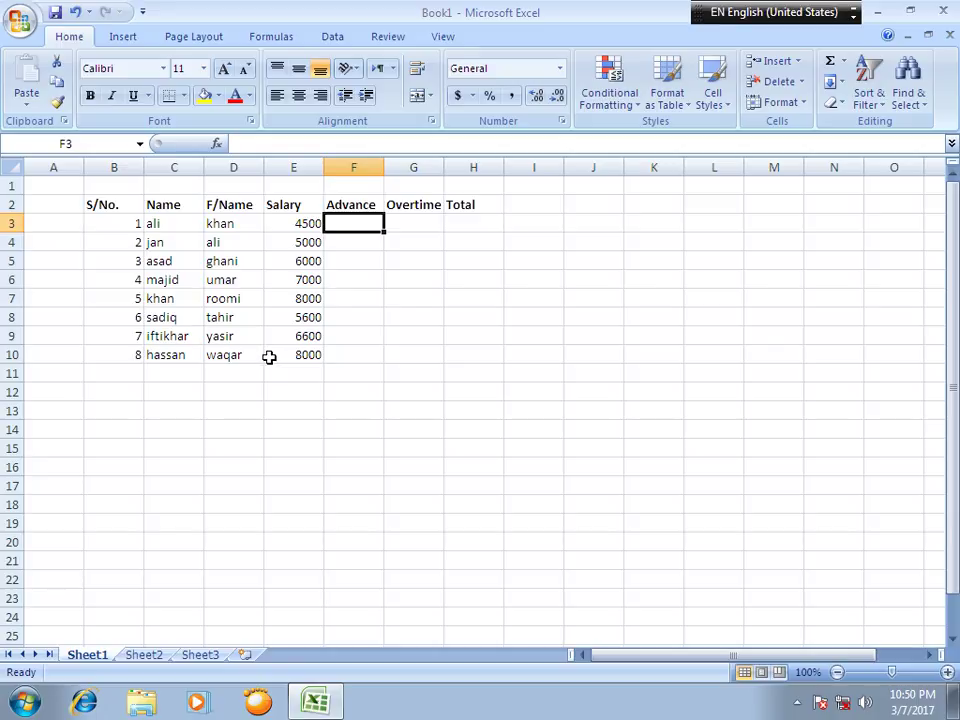
Enter Advance 500 in F3 and Overtime 100 in G3
type("500")
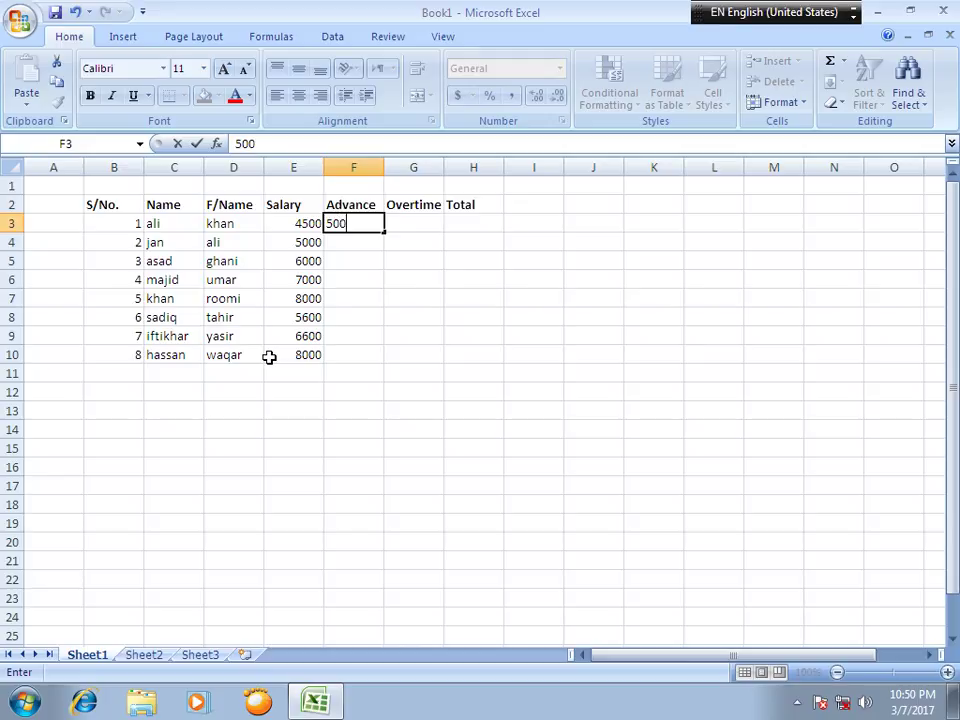
key("Tab")
type("100")
key("Tab")
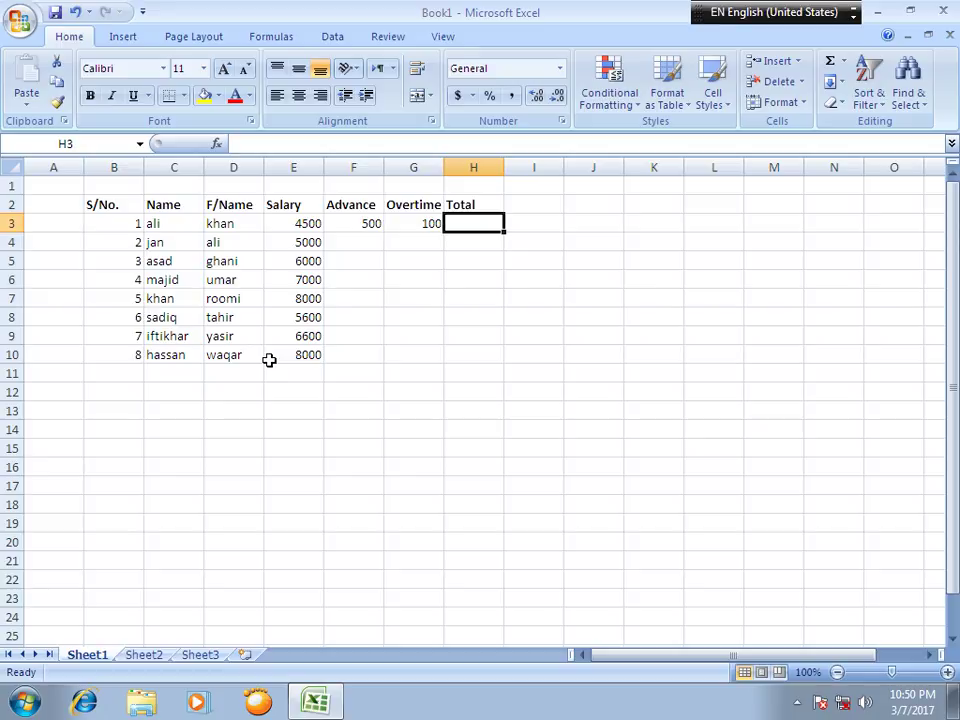
Enter the Total formula =E3-F3+G3 in H3, giving 4100
type("=")
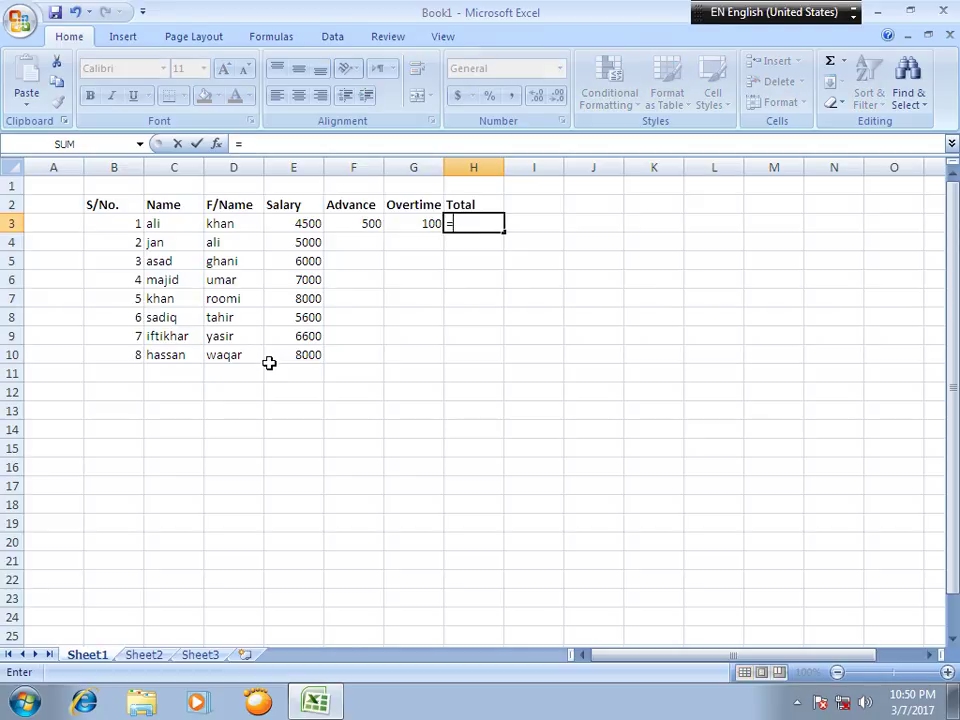
key("Left")
key("Left")
key("Left")
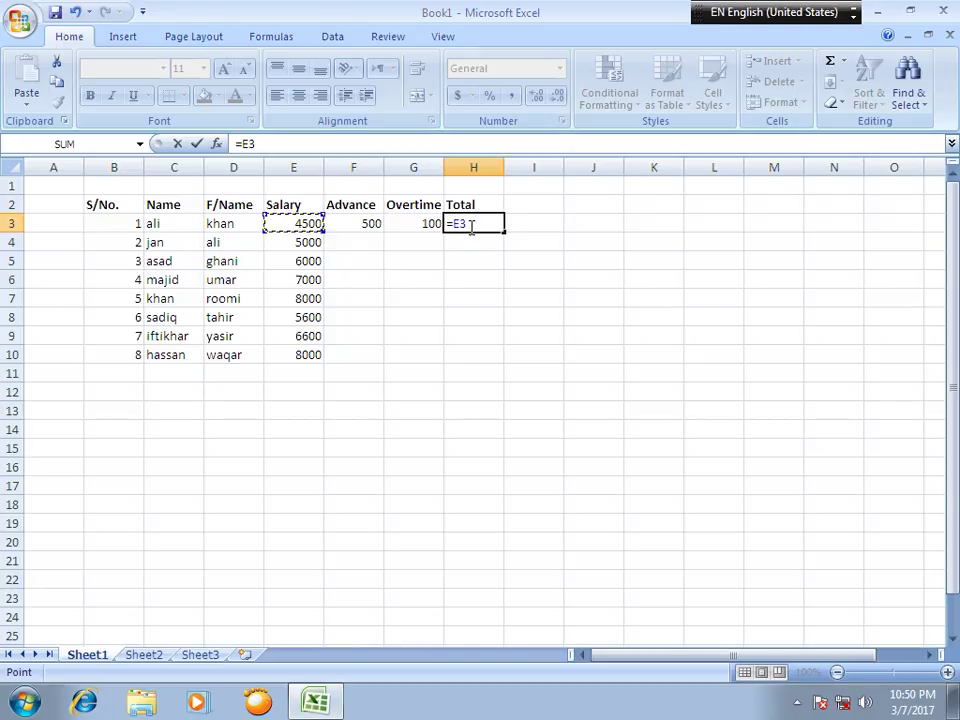
type("-")
left_click(363, 223)
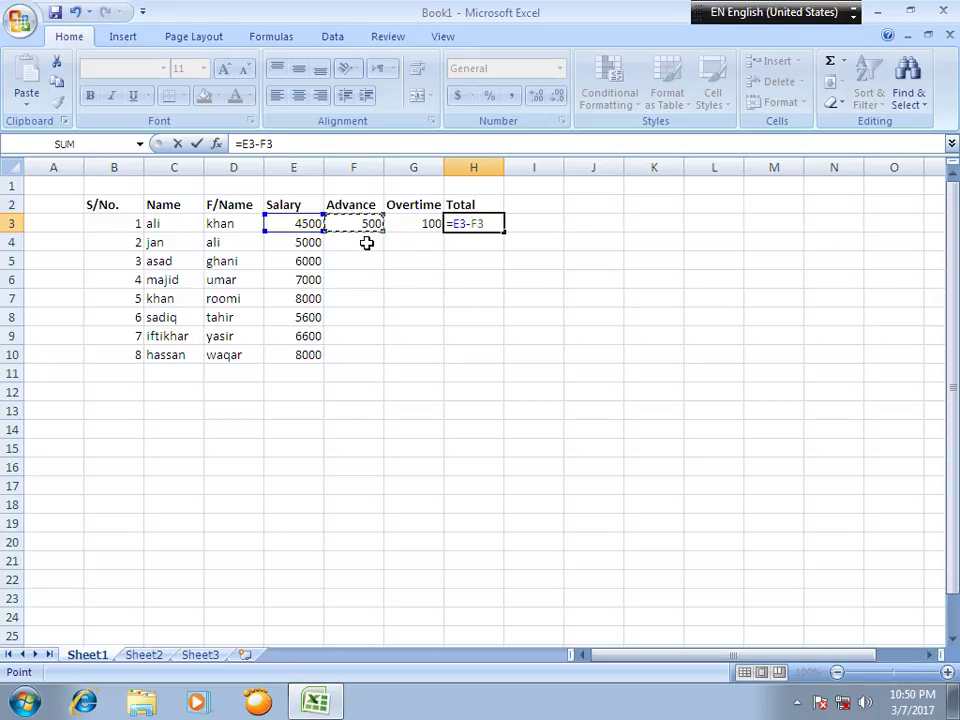
type("+")
left_click(408, 224)
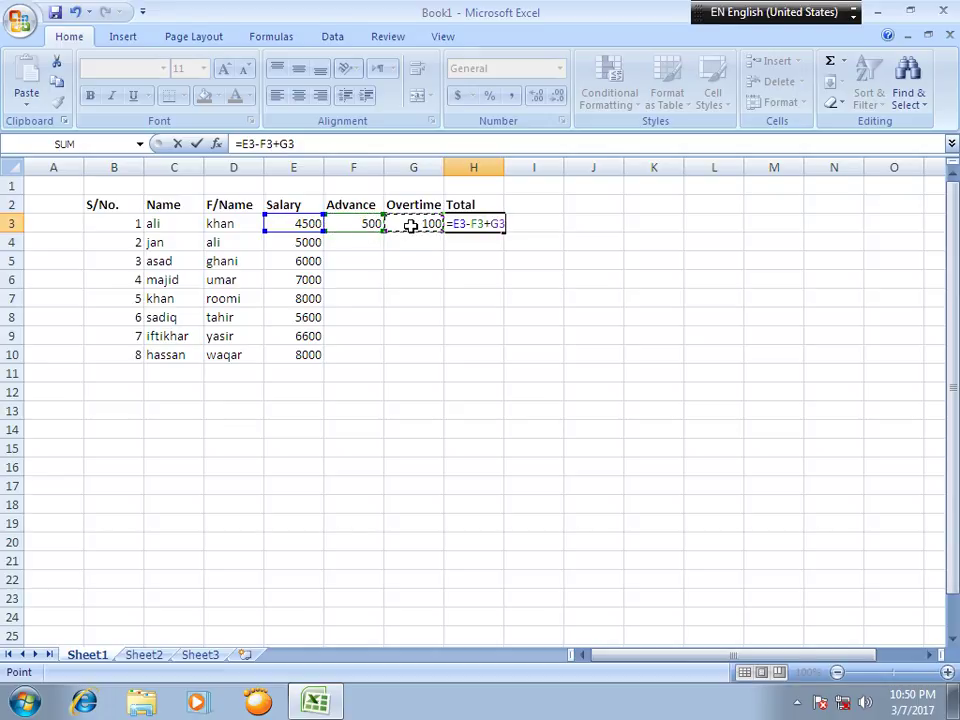
key("Return")
left_click(469, 226)
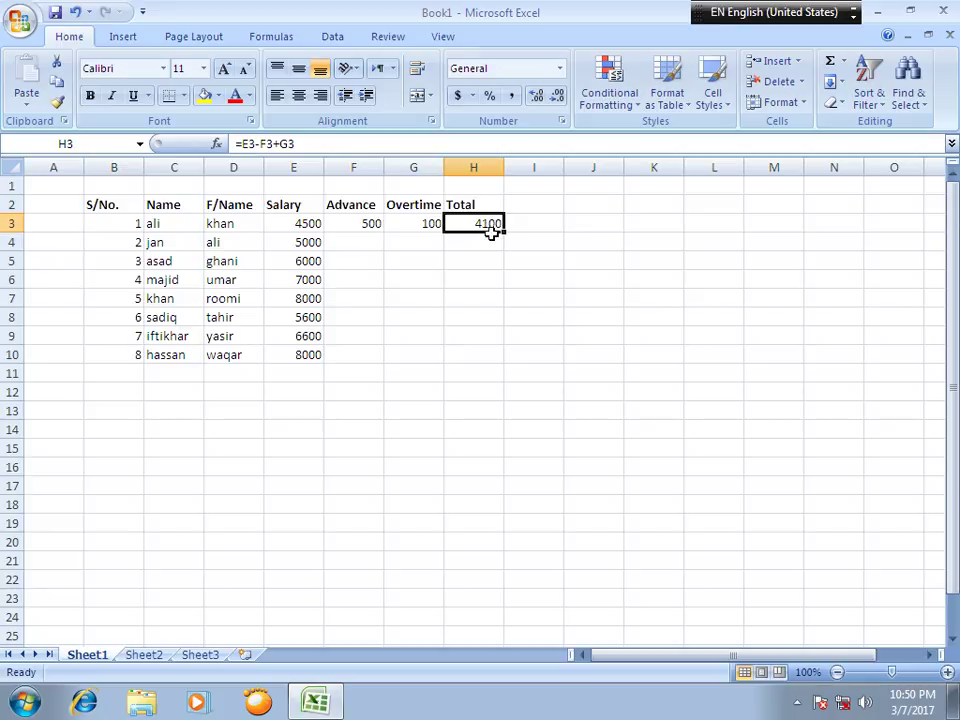
Copy the Total formula down to H10 and enter Advance amounts for the remaining employees
left_click_drag(507, 233, 505, 357)
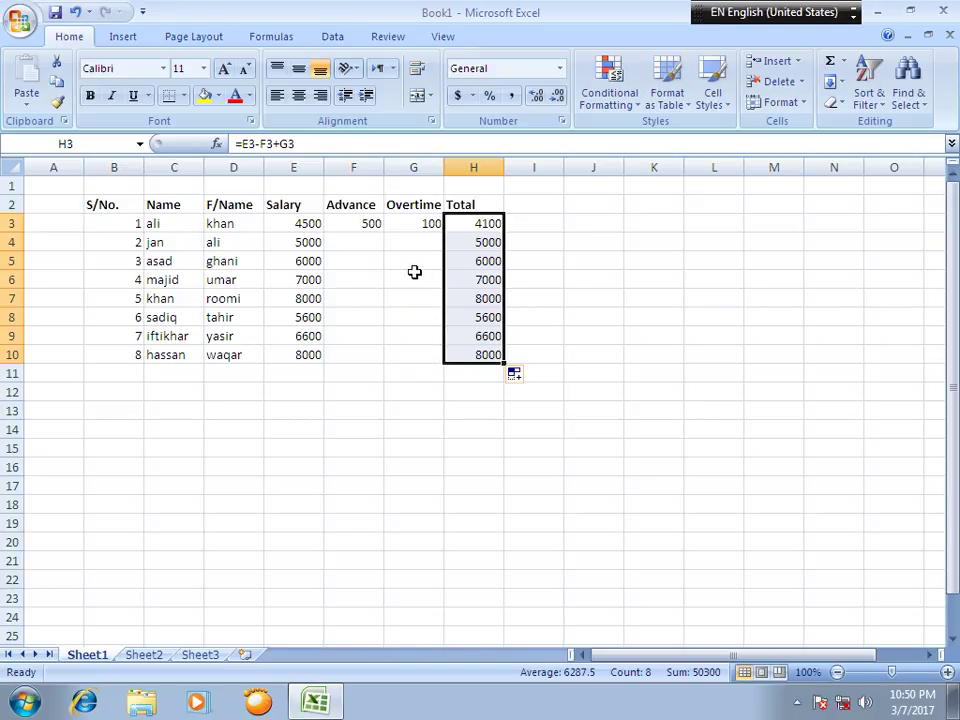
left_click(339, 241)
type("4")
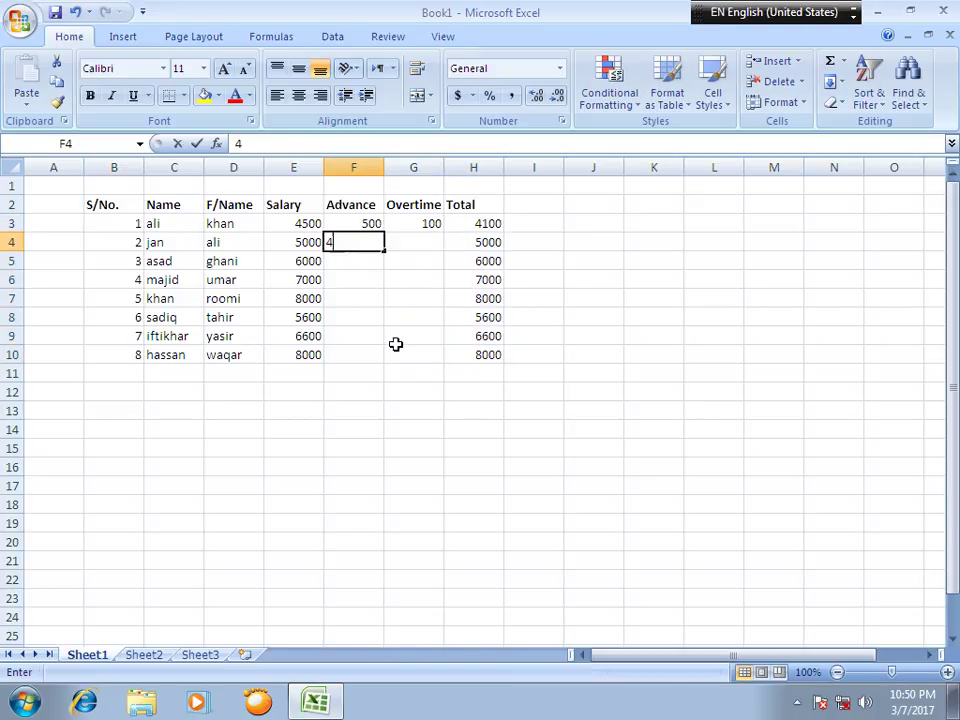
type("500")
key("Tab")
type("50")
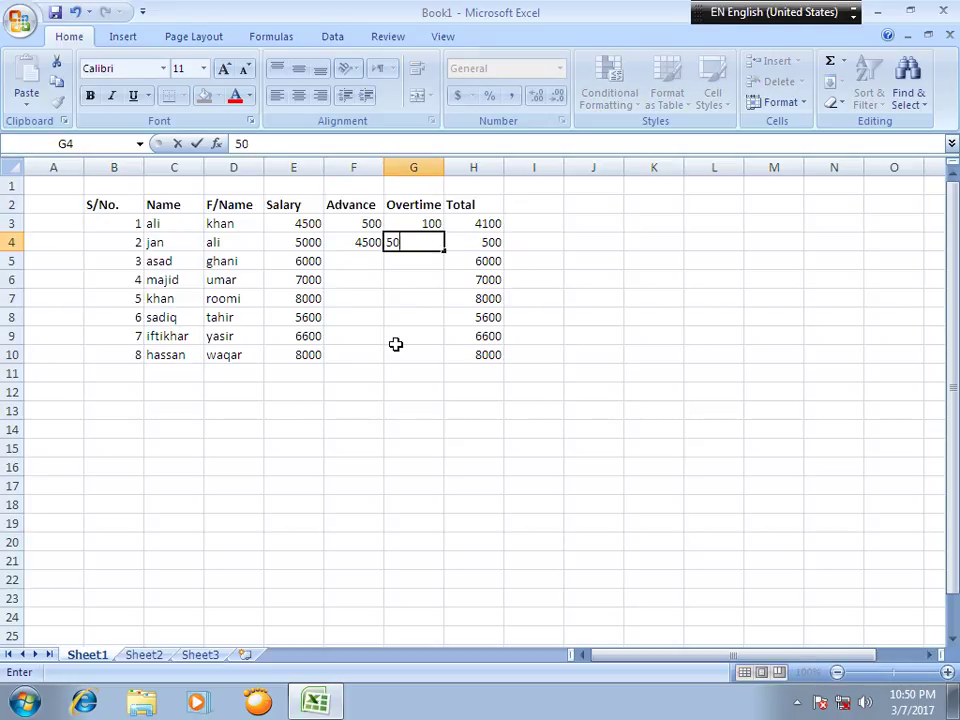
key("Return")
type("4")
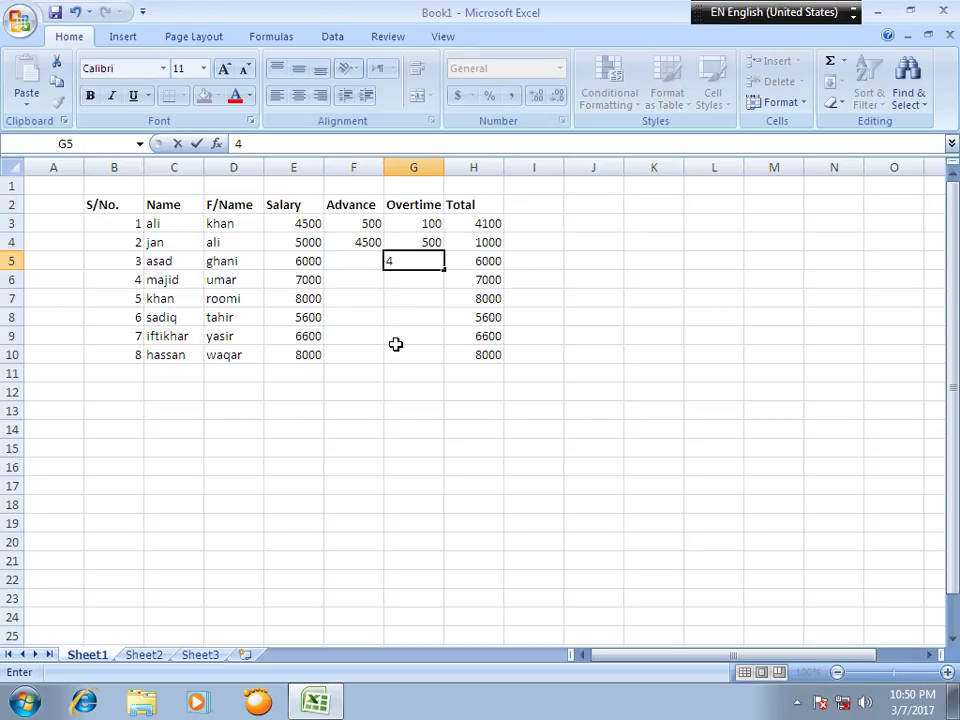
key("Left")
type("45")
key("Return")
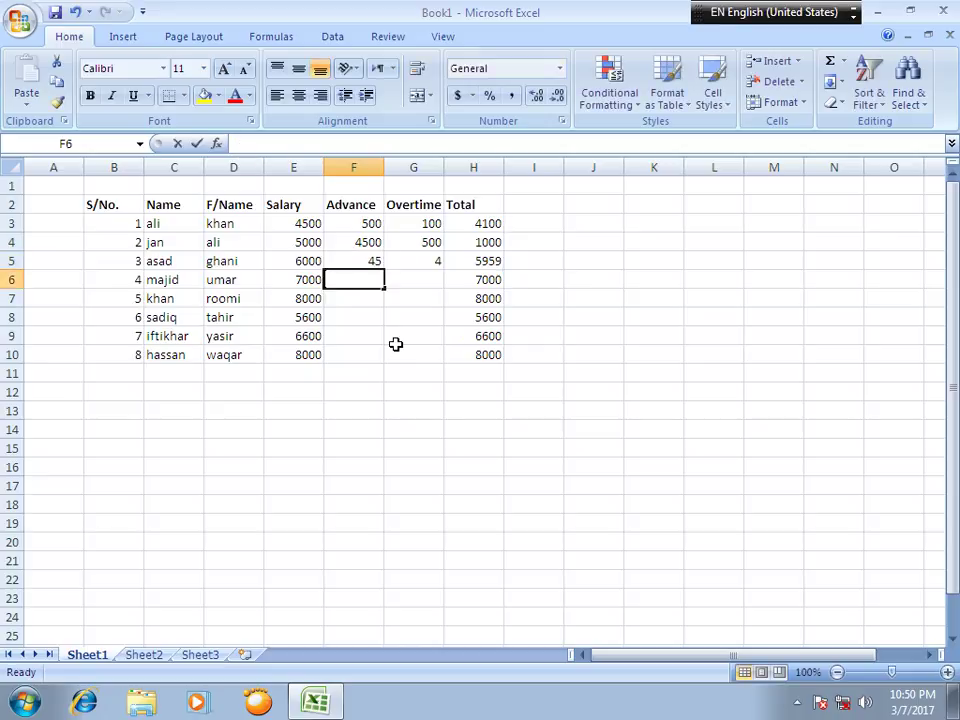
type("65 654 64 64 645")
Enter Overtime amounts for the remaining rows in column G, correcting the value in G6
left_click(397, 350)
type("546")
key("Up")
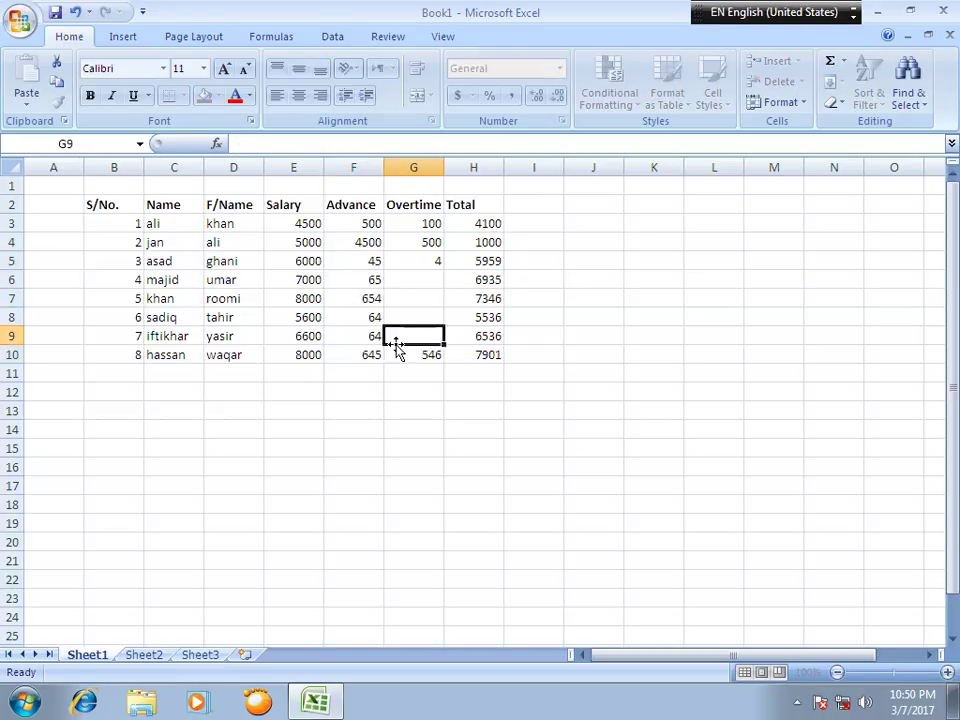
type("45")
key("Up")
key("Up")
key("Up")
type("6456")
key("Right")
key("Left")
type("456")
key("Down")
key("Down")
key("Down")
key("Left")
key("Down")
key("Left")
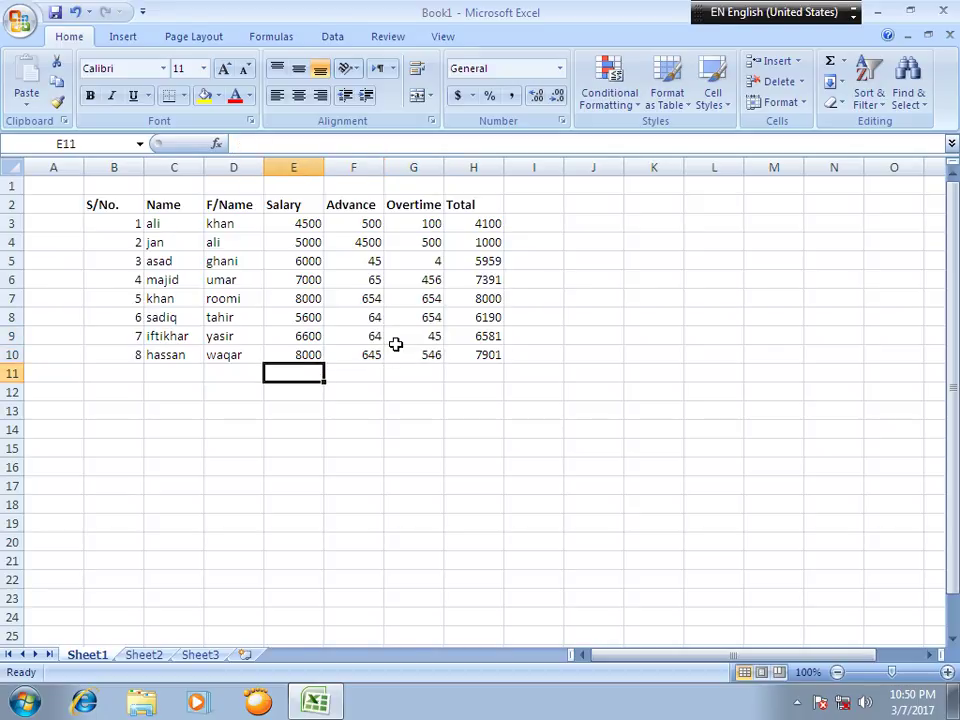
key("Left")
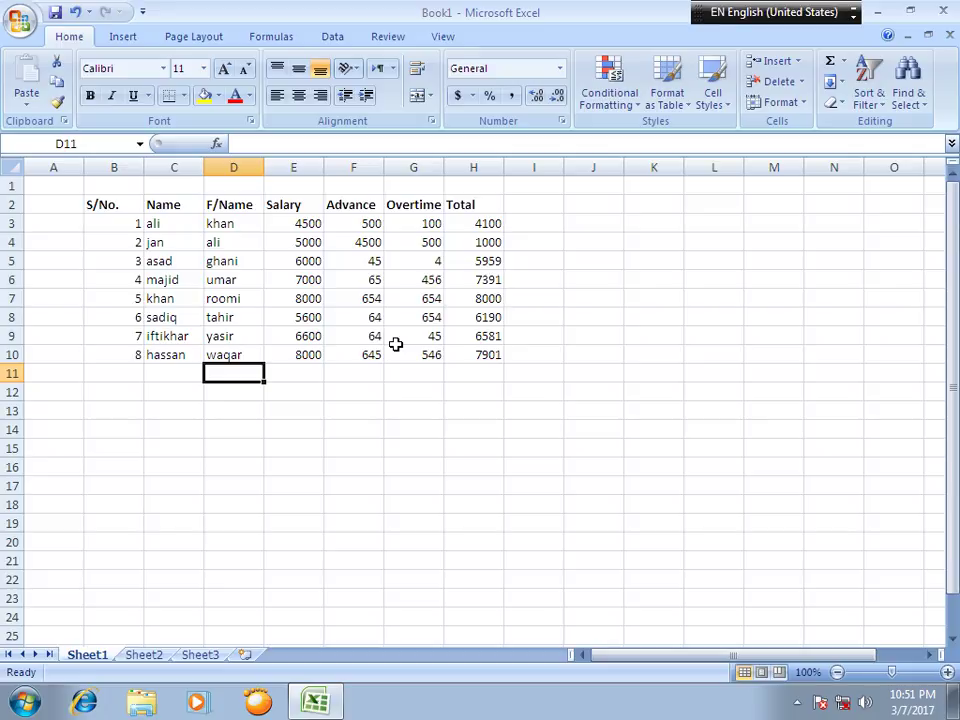
Label C11 'G.Total' and enter =SUM(E3:E10) as the Salary grand total in E11
key("Left")
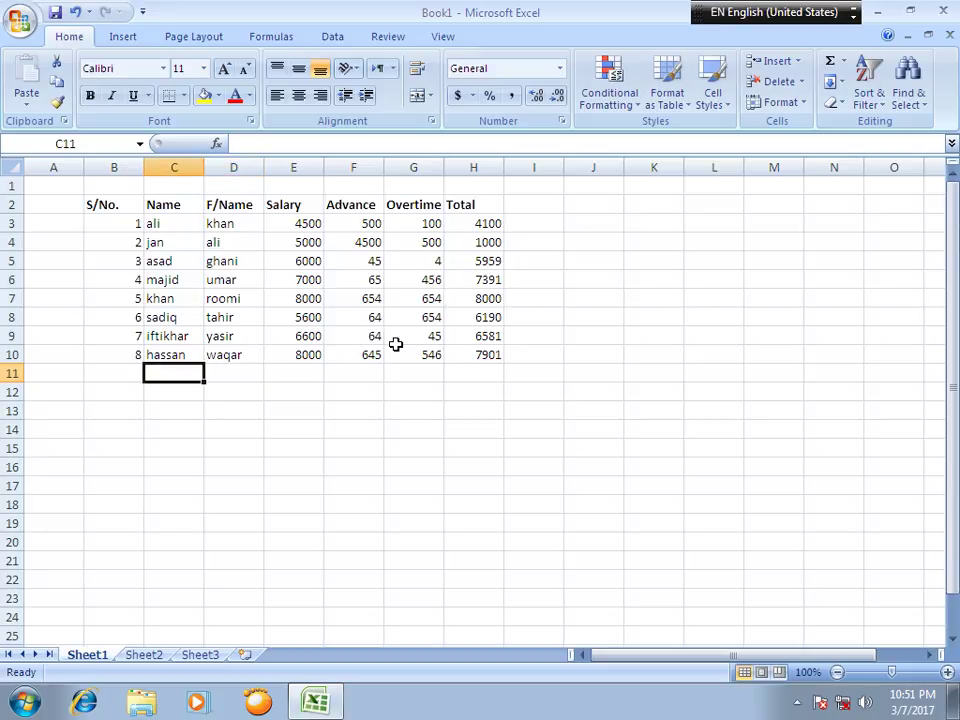
type("G.Total")
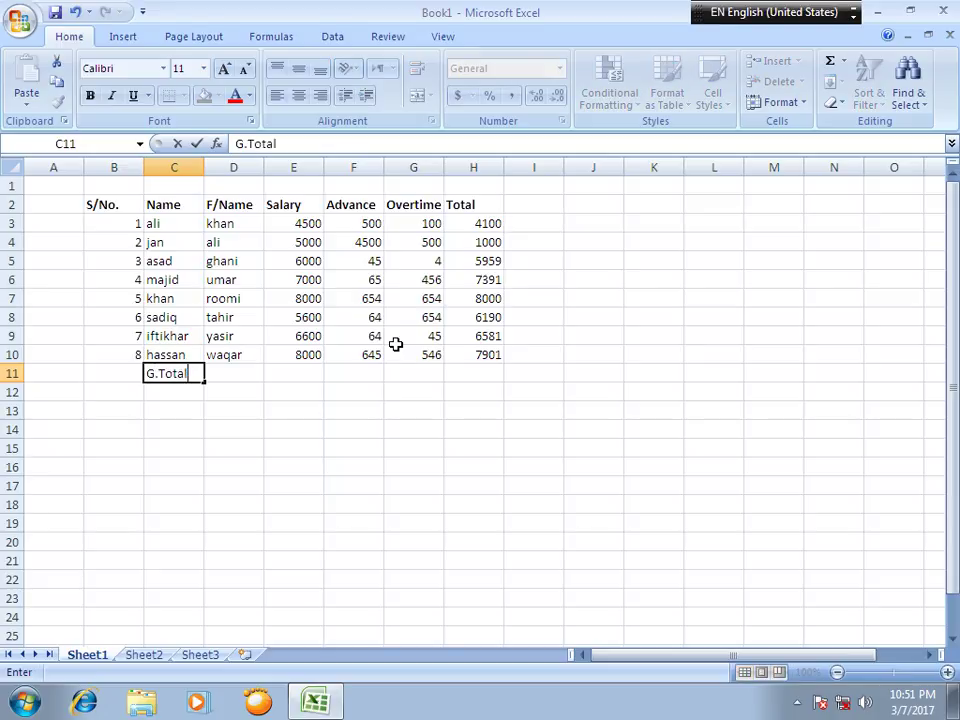
key("Right")
key("Right")
type("=s")
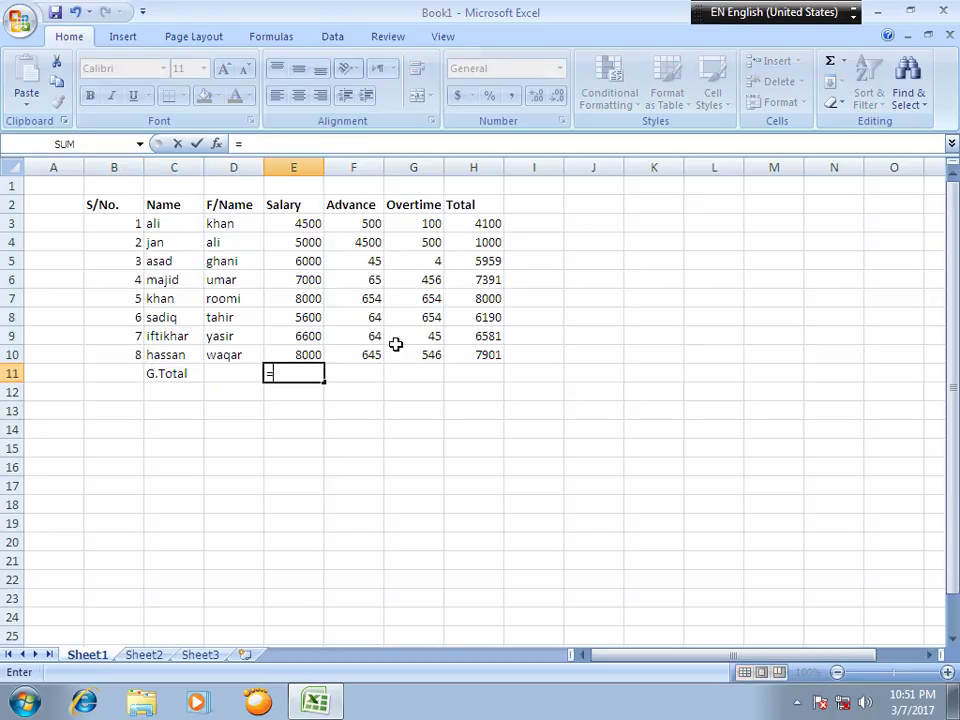
type("um(")
key("Up")
key("Up")
key("Up")
key("Up")
key("Up")
key("Up")
key("Up")
key("Up")
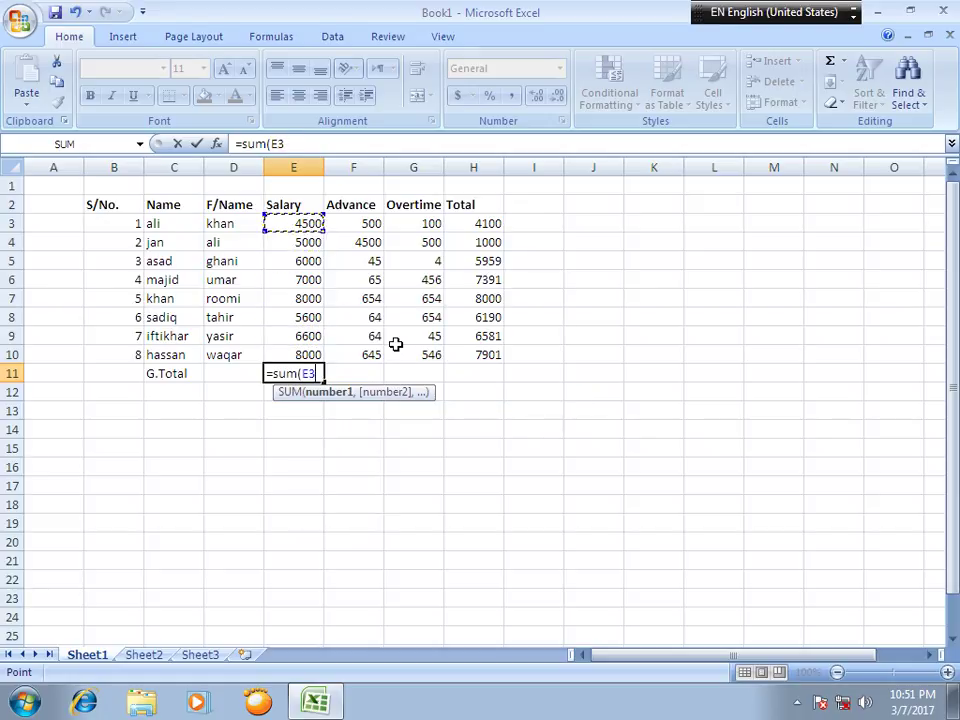
key("shift+Down")
key("shift+Down")
key("shift+Down")
key("shift+Down")
key("shift+Down")
key("shift+Down")
key("shift+Down")
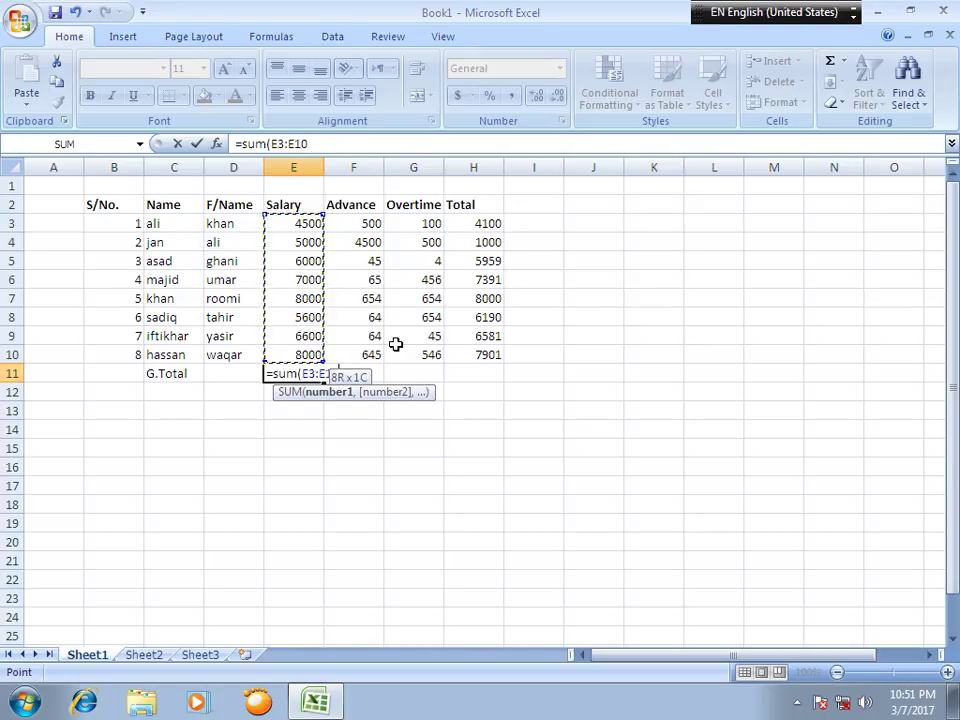
type(")")
key("ctrl+Return")
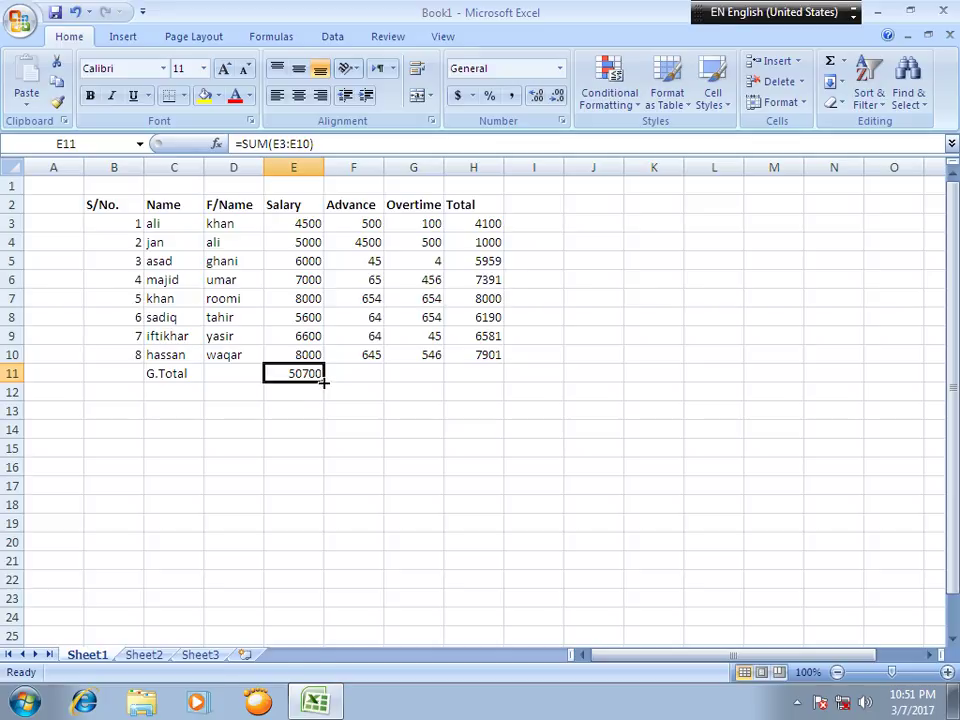
Copy the SUM formula across through the Total column and make the grand totals bold
left_click_drag(323, 380, 489, 378)
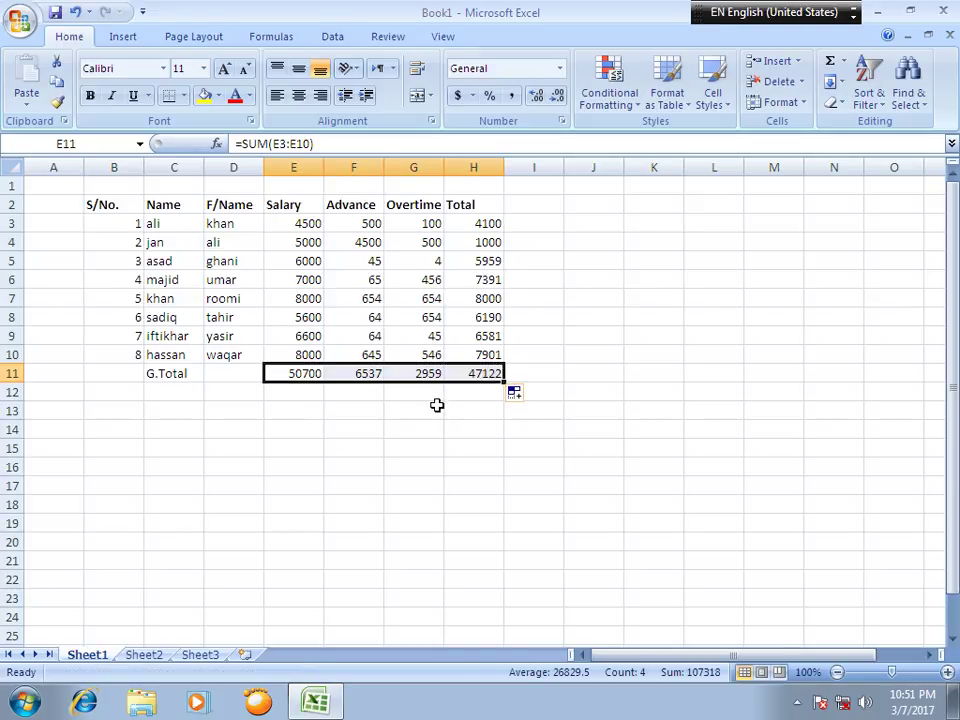
left_click(90, 96)
left_click(317, 424)
Check the grand total formulas for Salary, Advance, Overtime and Total (50700, 6537, 2959, 47122)
left_click(316, 372)
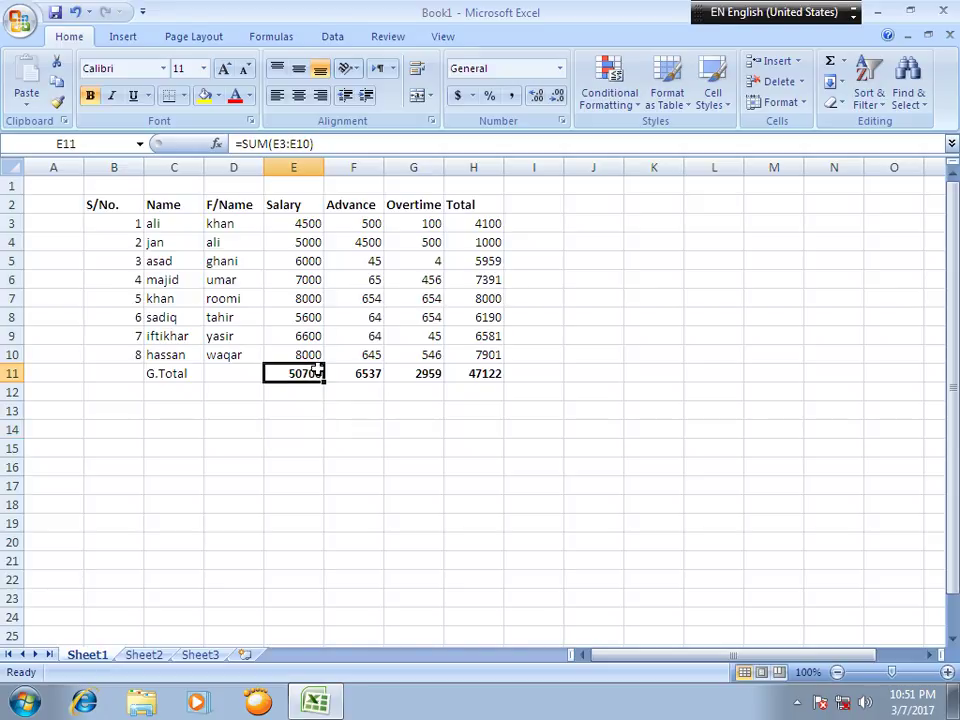
left_click(367, 375)
left_click(418, 378)
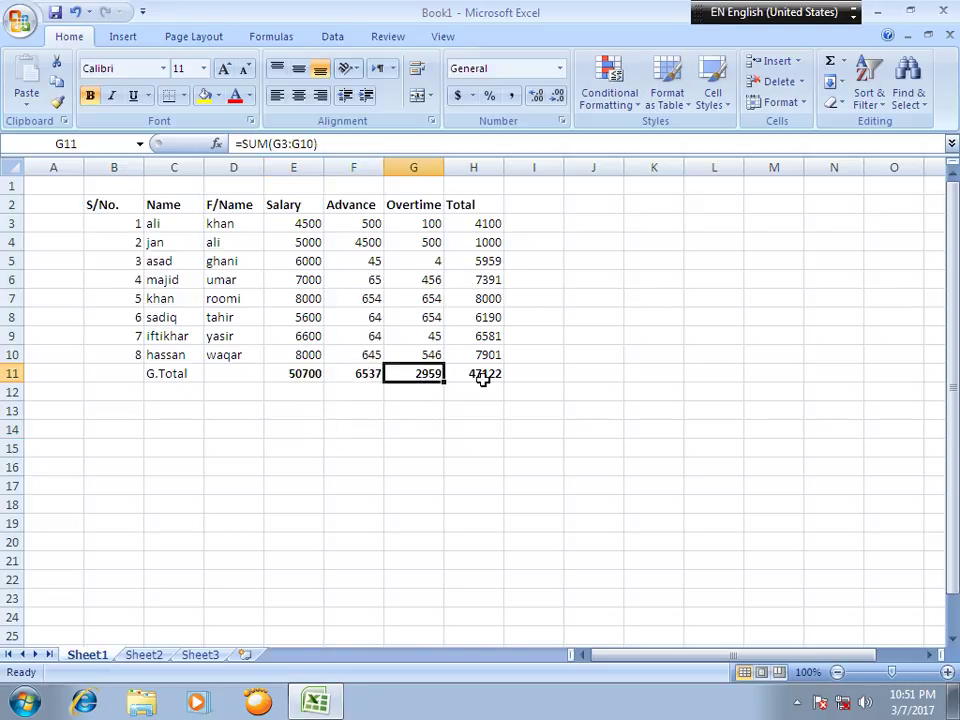
left_click(483, 377)
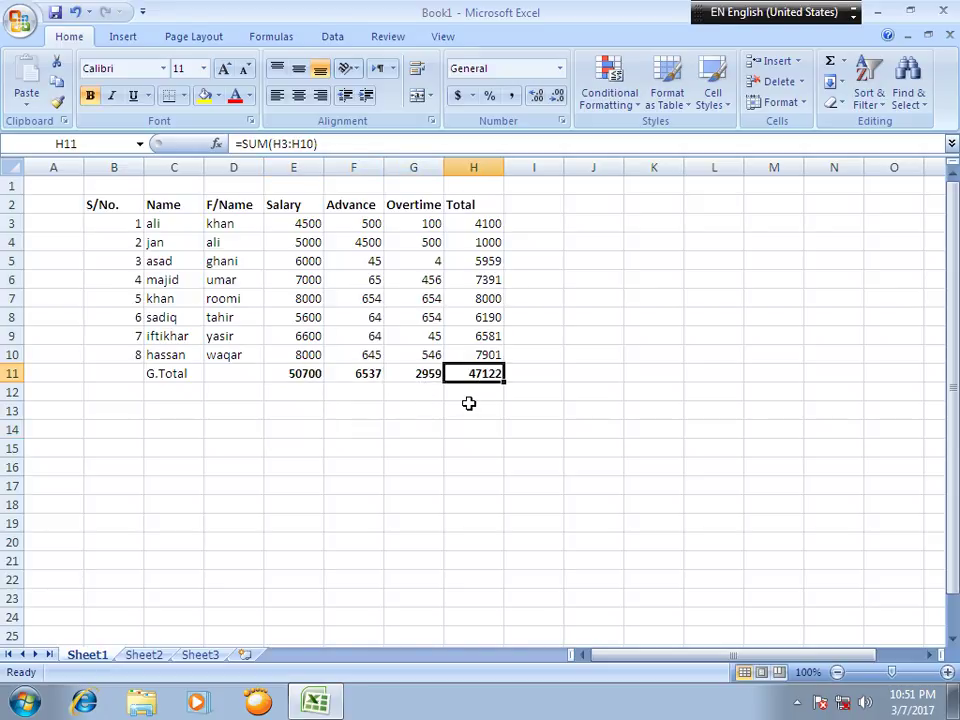